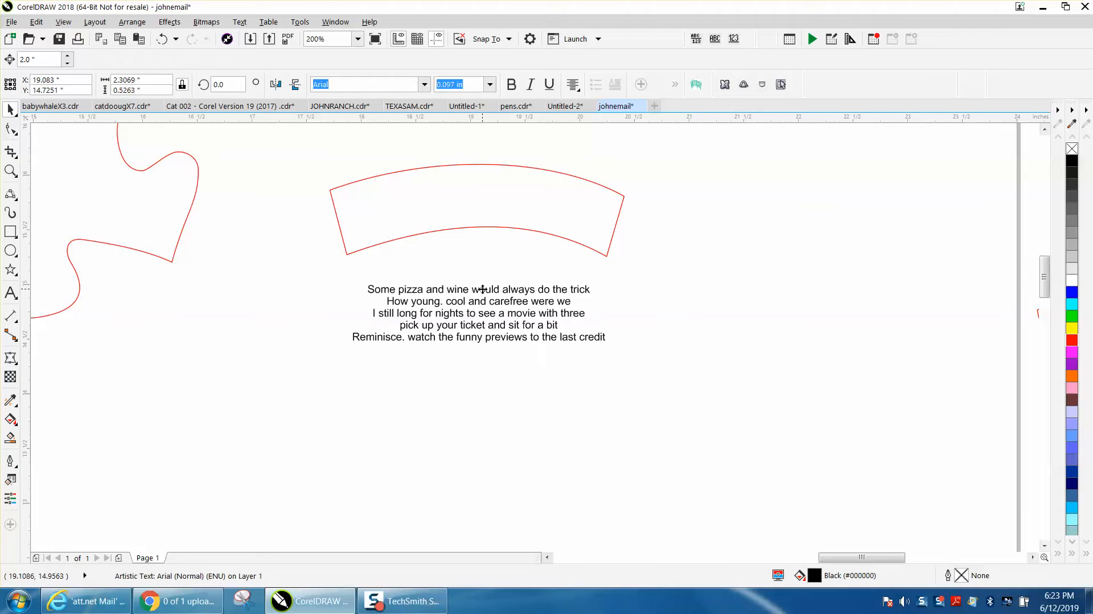
Activate the 3-Point Curve tool for drawing an arc inside the red banner outline above the text
{"action": "left_click", "coordinate": [385, 242]}
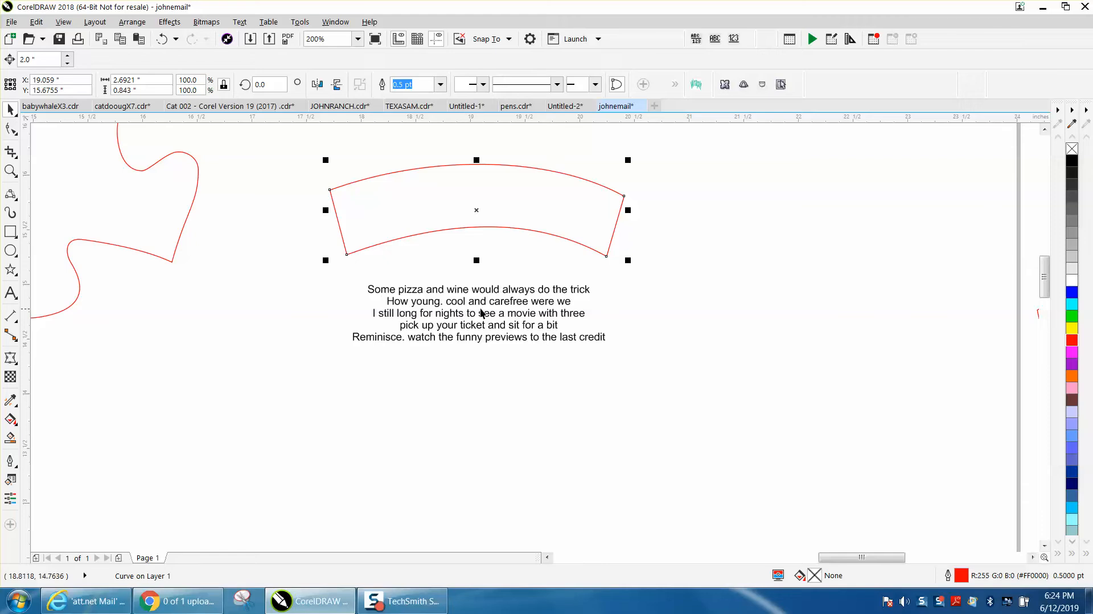
{"action": "left_click", "coordinate": [14, 196]}
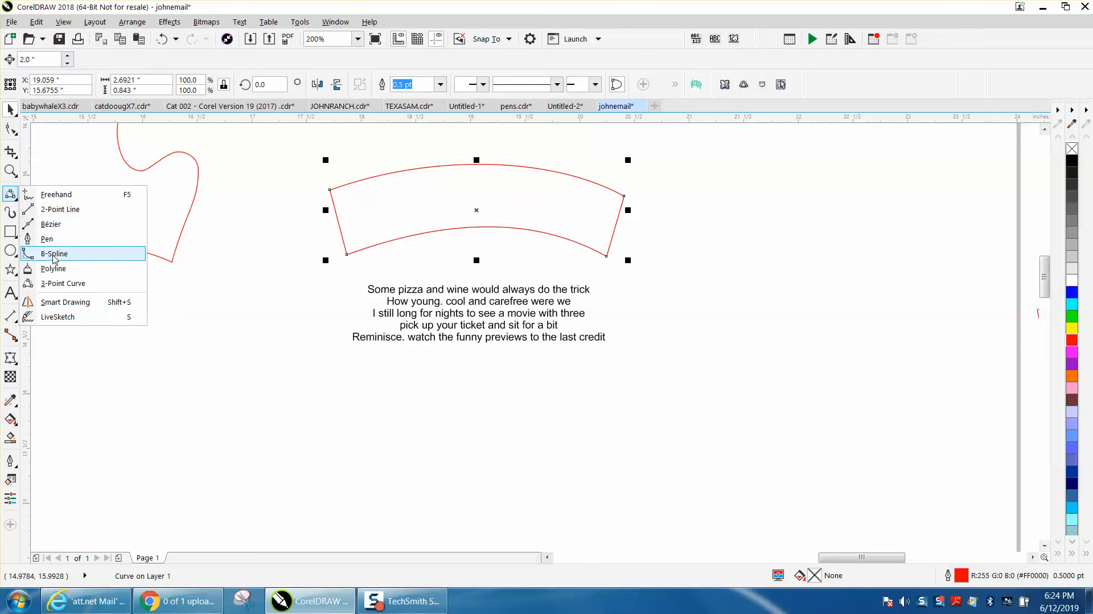
{"action": "left_click", "coordinate": [54, 283]}
{"action": "left_click_drag", "start_coordinate": [347, 256], "coordinate": [586, 263]}
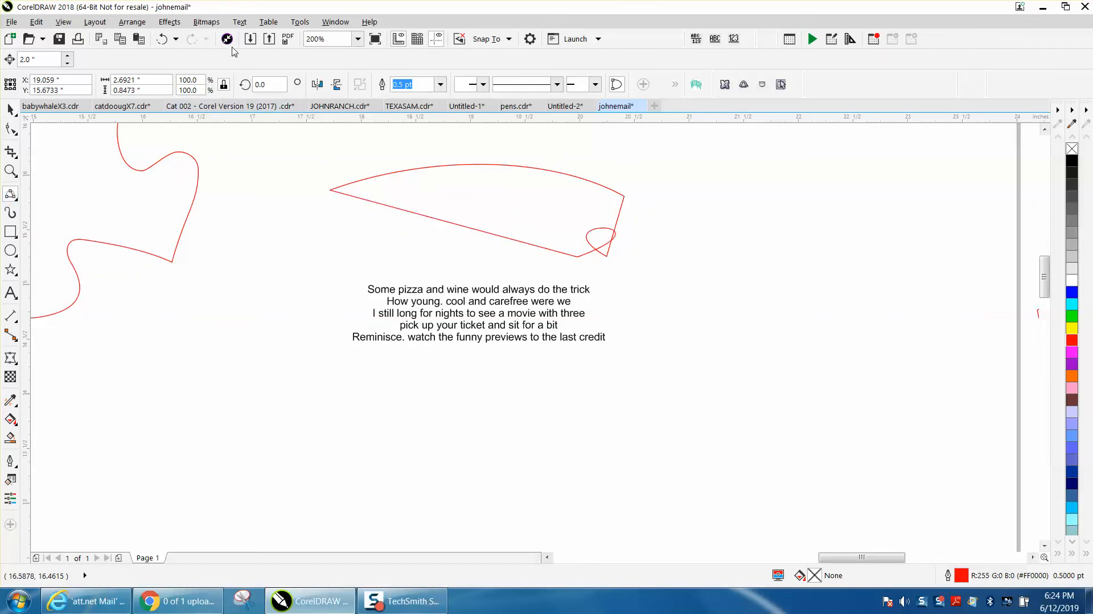
{"action": "left_click", "coordinate": [174, 38]}
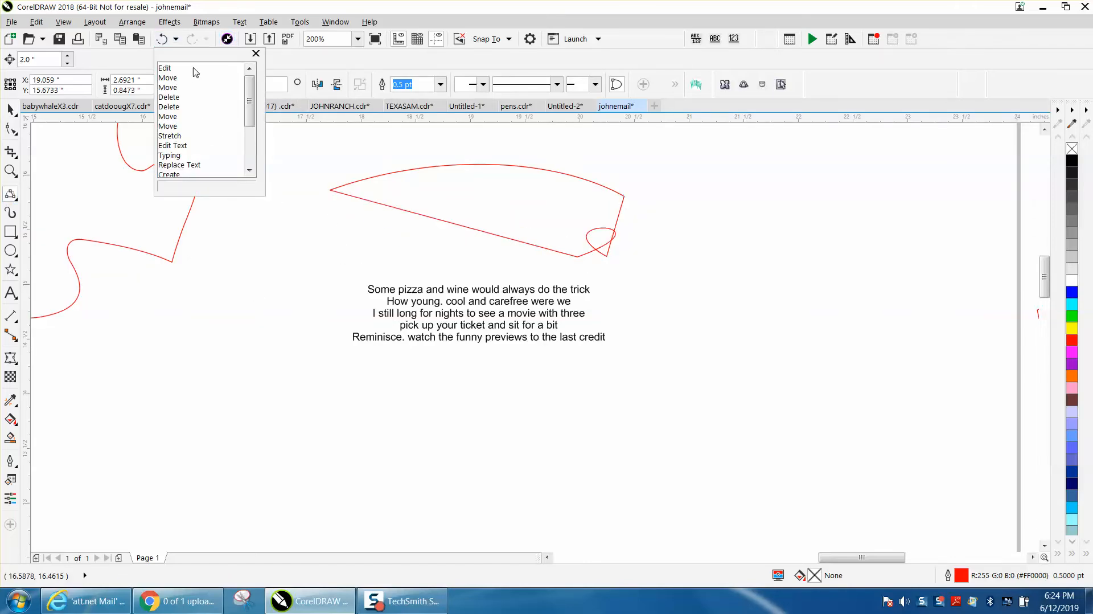
{"action": "left_click", "coordinate": [163, 39]}
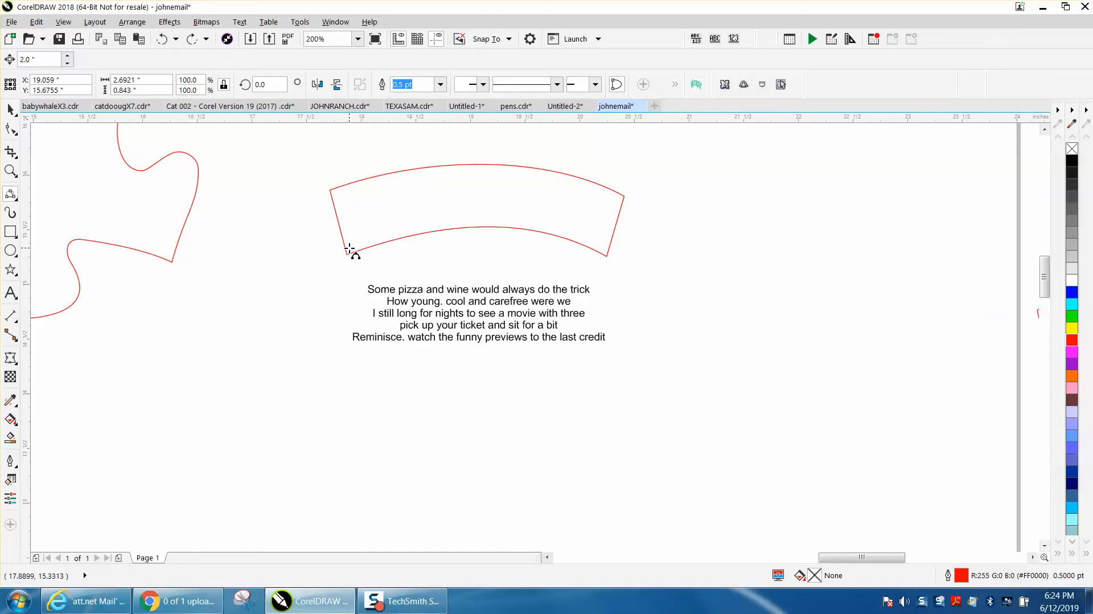
Draw a 3-point arc about 2.3 in wide and 0.25 in high inside the banner and place it just above the lower edge
{"action": "left_click_drag", "start_coordinate": [350, 246], "coordinate": [601, 246]}
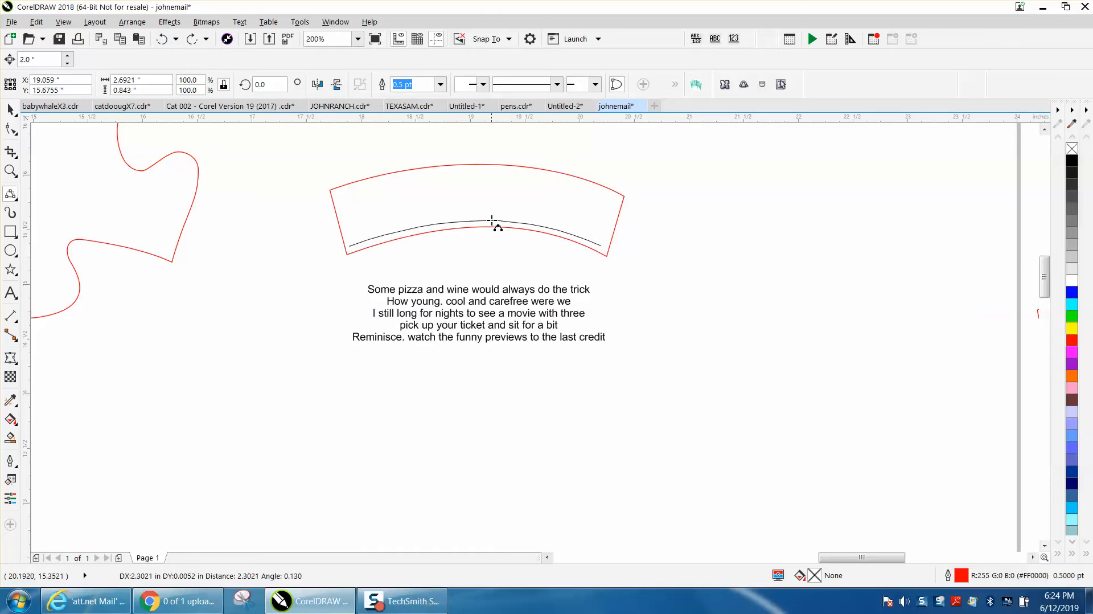
{"action": "left_click", "coordinate": [492, 219]}
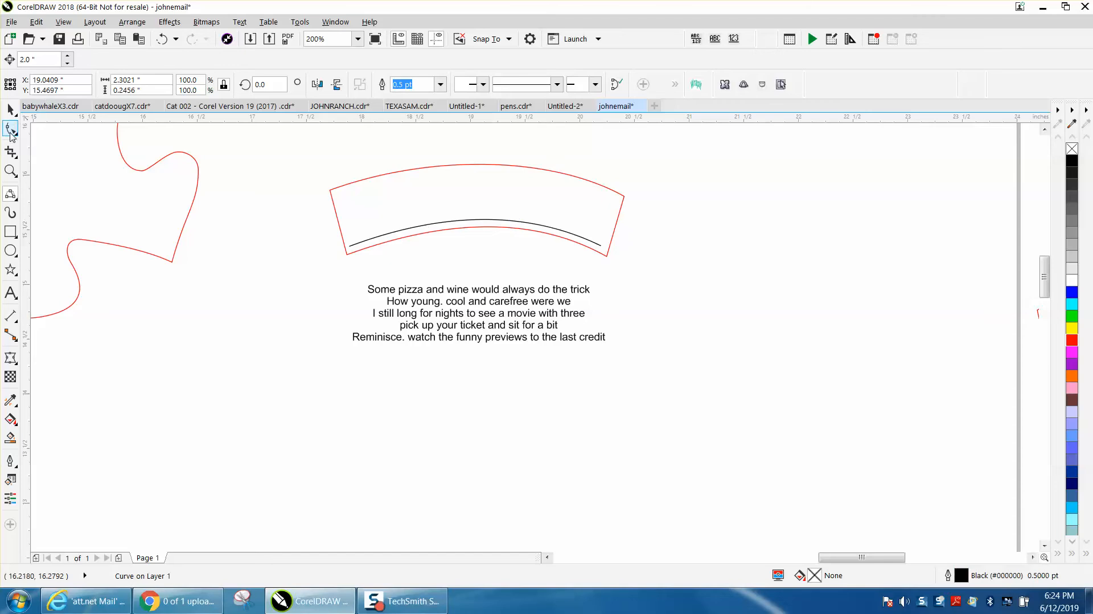
{"action": "left_click", "coordinate": [10, 170]}
{"action": "left_click_drag", "start_coordinate": [318, 166], "coordinate": [675, 319]}
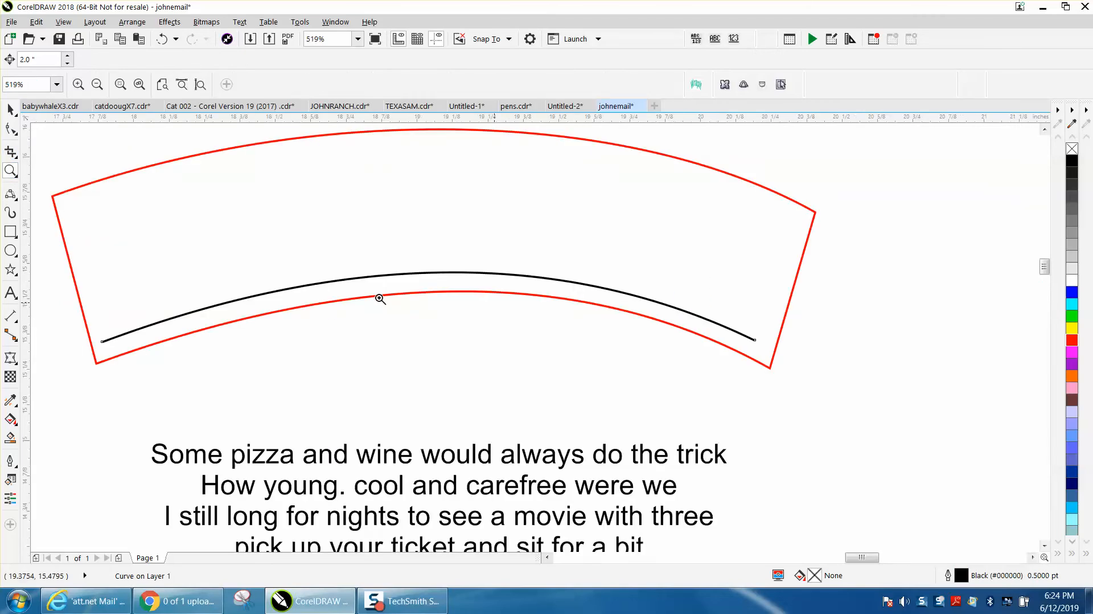
{"action": "left_click", "coordinate": [10, 110]}
{"action": "left_click", "coordinate": [378, 278]}
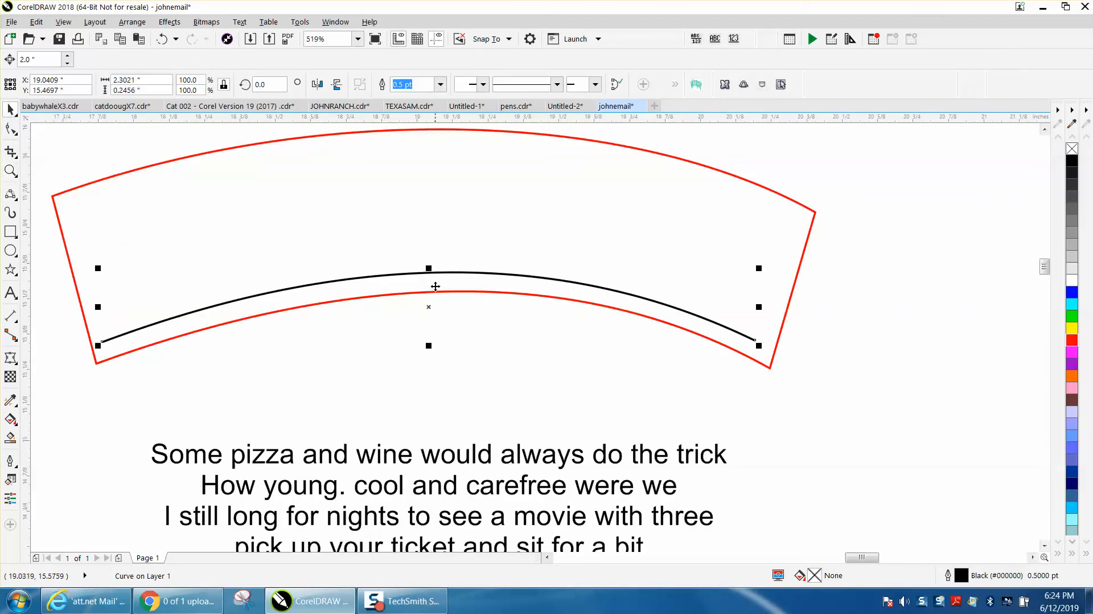
{"action": "left_click_drag", "start_coordinate": [430, 306], "coordinate": [435, 322]}
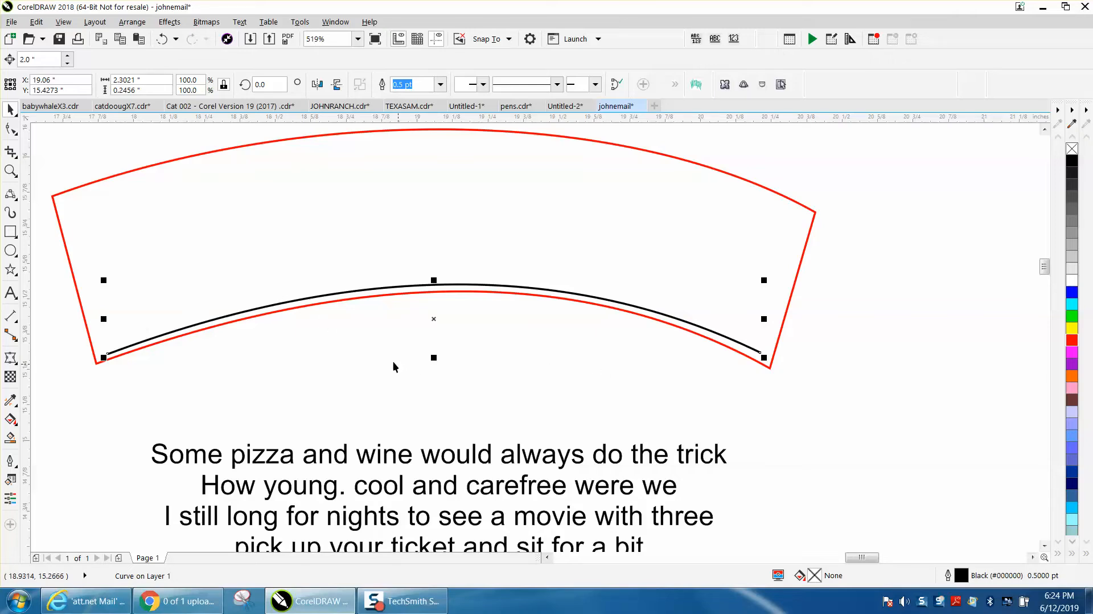
Set the nudge distance to 0.1 in and stack four copies of the arc upward at that spacing
{"action": "left_click", "coordinate": [87, 171]}
{"action": "left_click", "coordinate": [387, 84]}
{"action": "type", "text": ".1"}
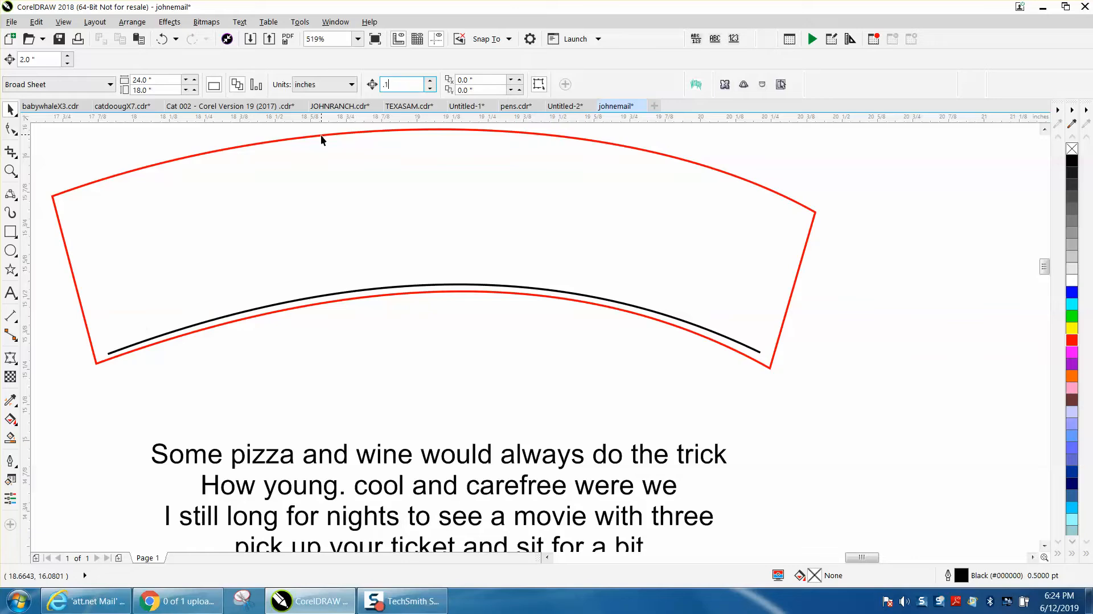
{"action": "left_click", "coordinate": [504, 286]}
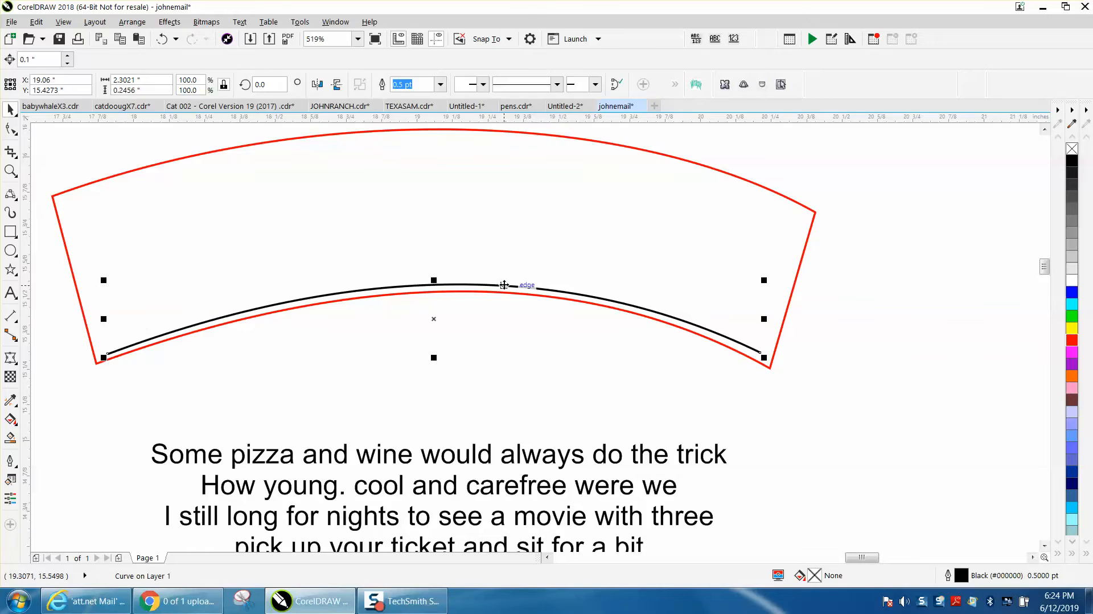
{"action": "key", "text": "KP_Add"}
{"action": "key", "text": "Up"}
{"action": "key", "text": "KP_Add"}
{"action": "key", "text": "Up"}
{"action": "key", "text": "KP_Add"}
{"action": "key", "text": "Up"}
{"action": "key", "text": "KP_Add"}
{"action": "key", "text": "Up"}
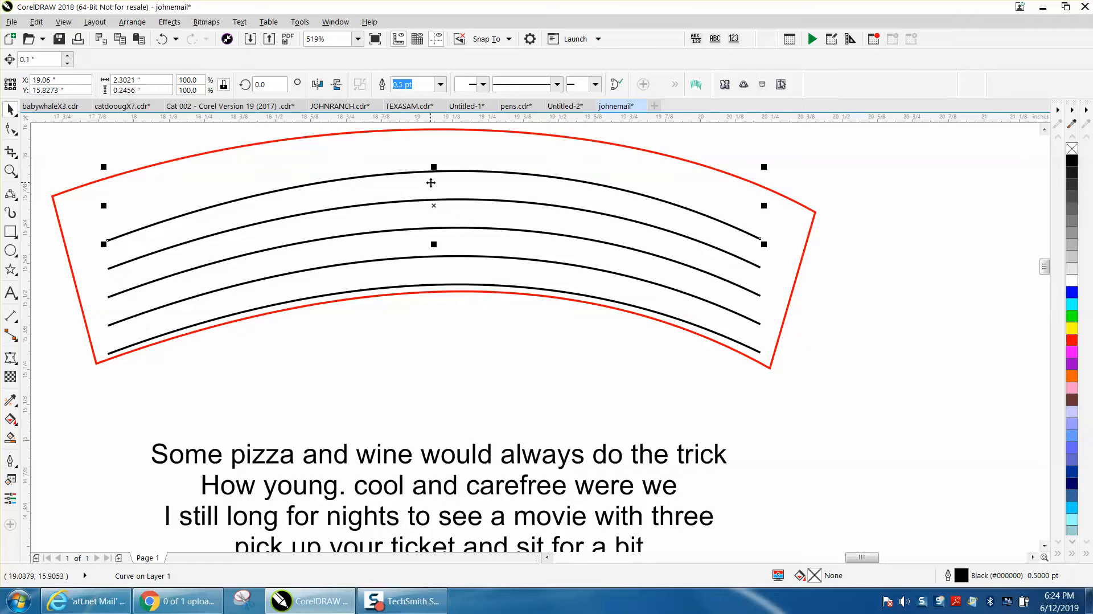
Stretch all five arcs together vertically to about 105.8 %, keeping their bottom in place
{"action": "left_click_drag", "start_coordinate": [60, 147], "coordinate": [813, 381]}
{"action": "mouse_move", "coordinate": [435, 168]}
{"action": "left_mouse_down"}
{"action": "mouse_move", "coordinate": [437, 146]}
{"action": "mouse_move", "coordinate": [434, 157]}
{"action": "left_mouse_up"}
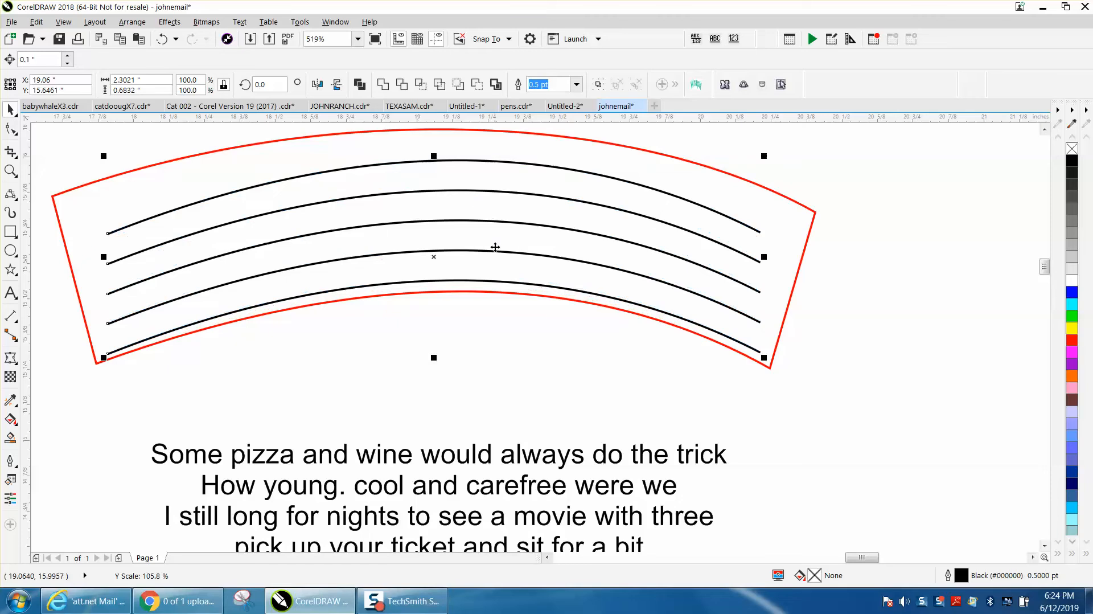
Set the nudge distance to 2 in and move the red banner outline 4 in to the right, off the arcs
{"action": "scroll", "coordinate": [485, 341], "scroll_direction": "down", "scroll_amount": 2}
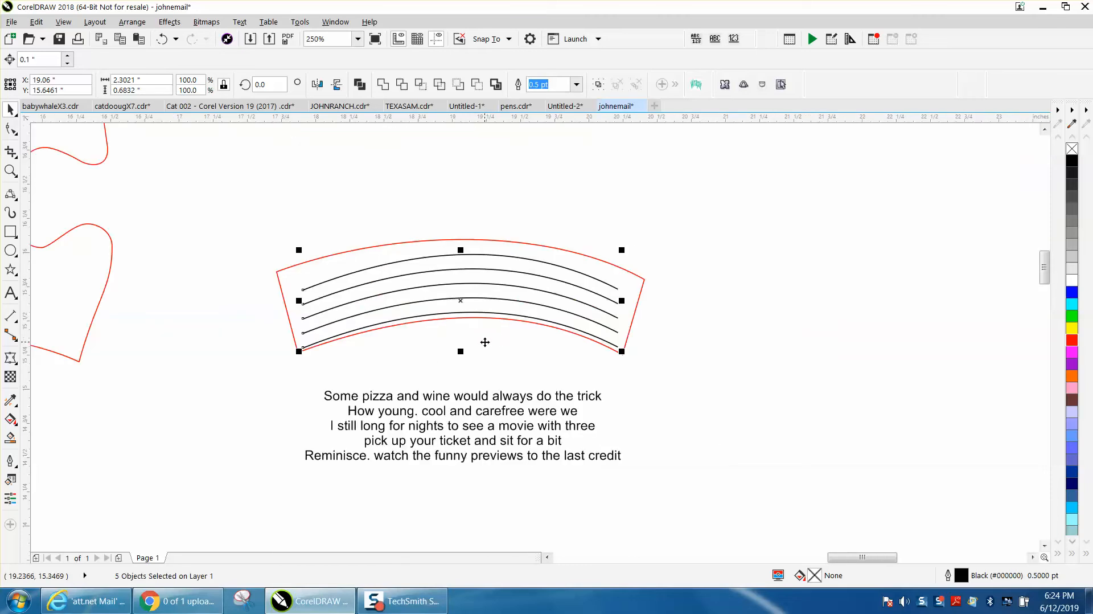
{"action": "left_click", "coordinate": [644, 294]}
{"action": "left_click", "coordinate": [643, 289]}
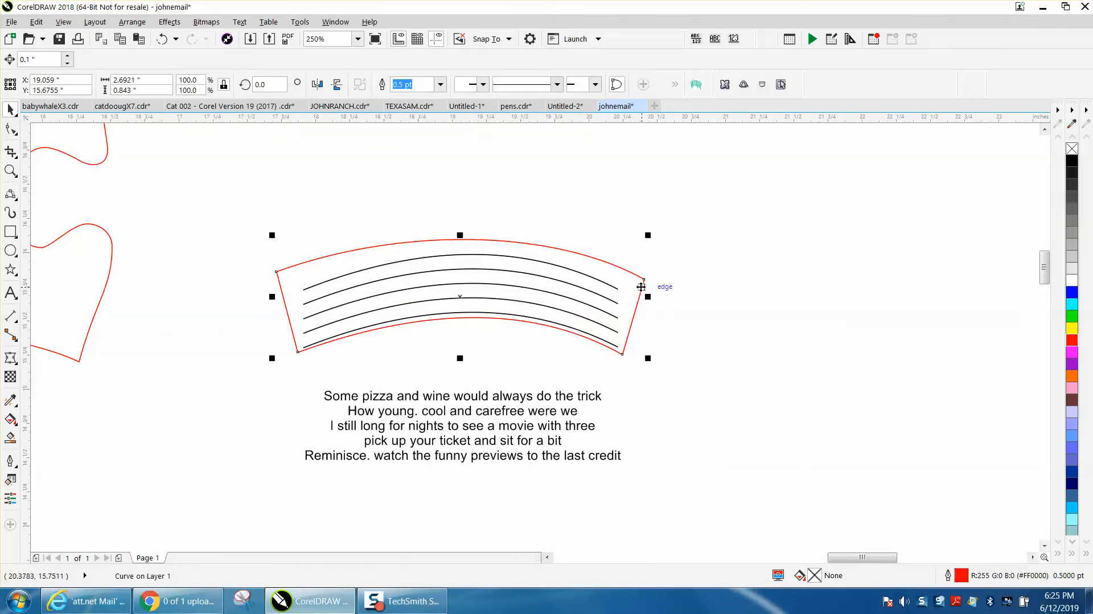
{"action": "left_click", "coordinate": [633, 237]}
{"action": "left_click", "coordinate": [401, 84]}
{"action": "type", "text": "2"}
{"action": "key", "text": "Return"}
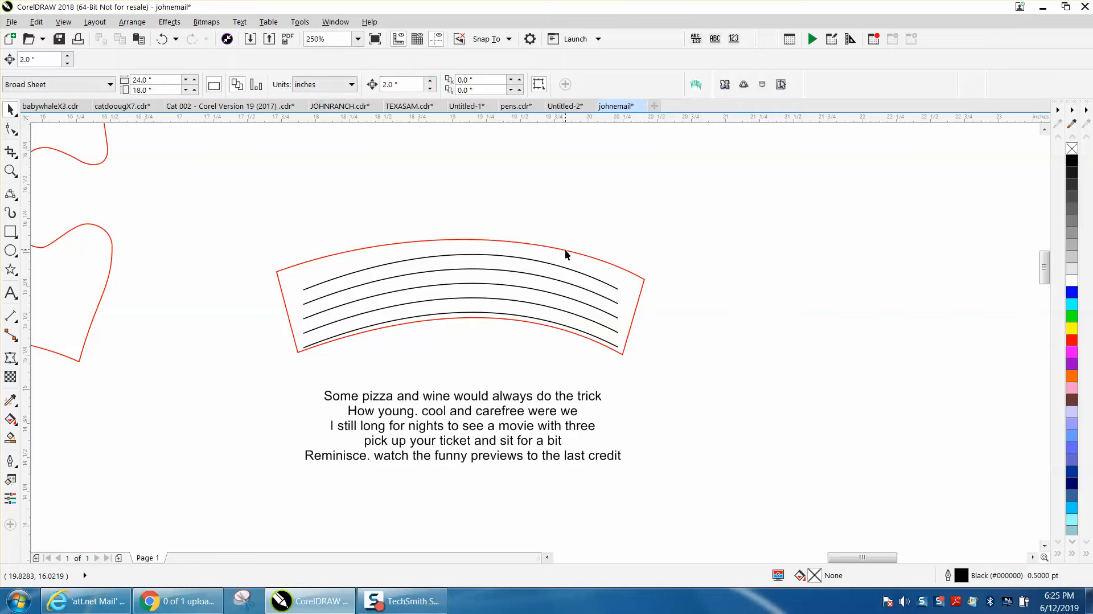
{"action": "left_click", "coordinate": [580, 253]}
{"action": "key", "text": "Right"}
{"action": "key", "text": "Right"}
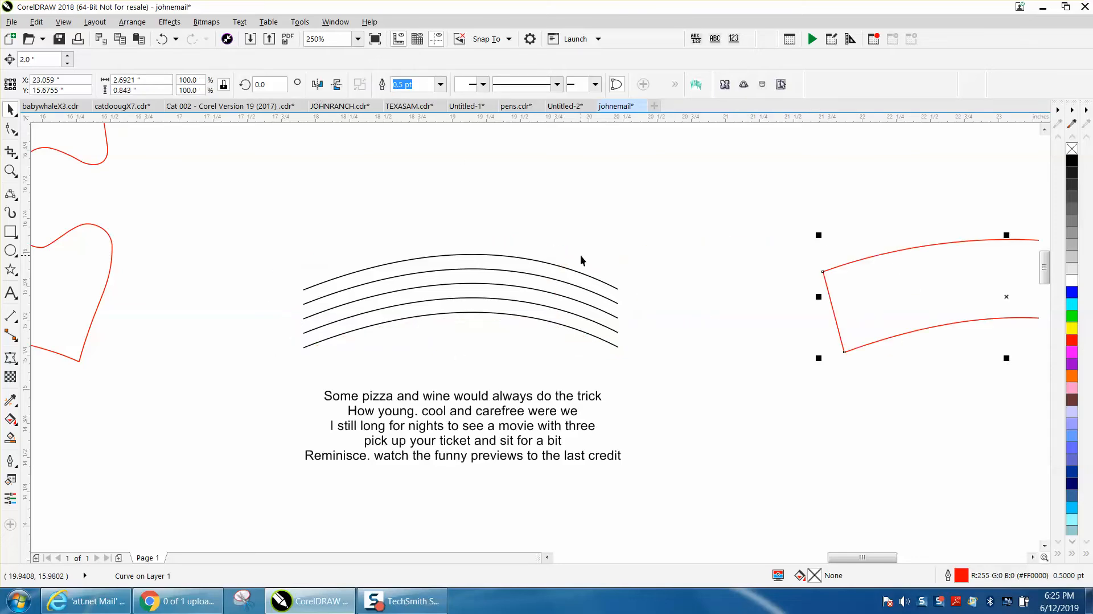
Move the lowest of the five arcs 2 in straight down, below the text block
{"action": "scroll", "coordinate": [527, 265], "scroll_direction": "down", "scroll_amount": 2}
{"action": "left_click", "coordinate": [485, 345]}
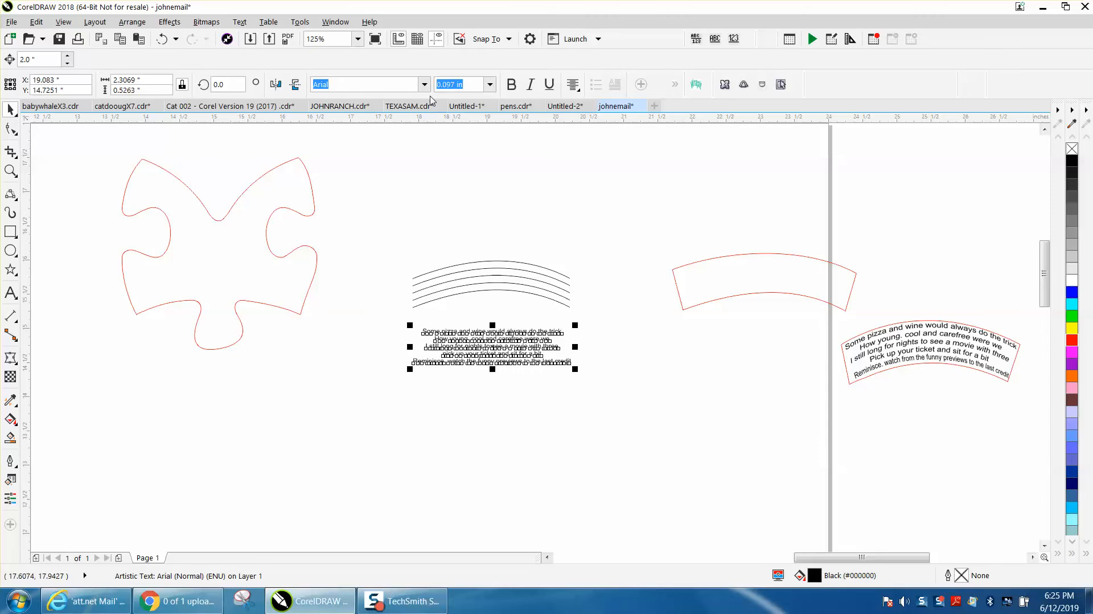
{"action": "left_click", "coordinate": [10, 171]}
{"action": "left_click_drag", "start_coordinate": [404, 247], "coordinate": [721, 421]}
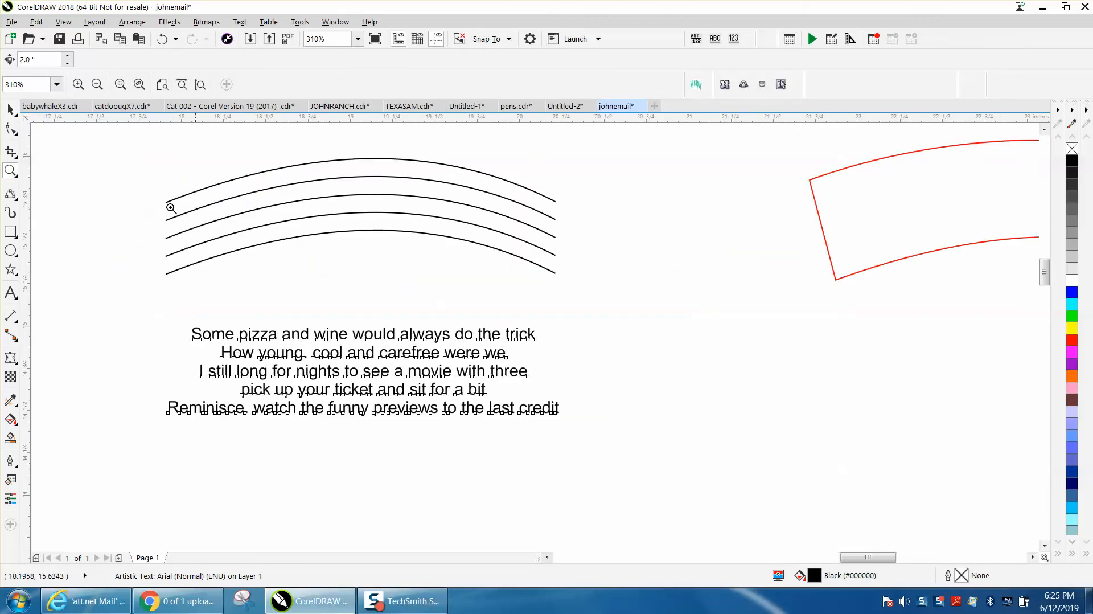
{"action": "left_click", "coordinate": [10, 109]}
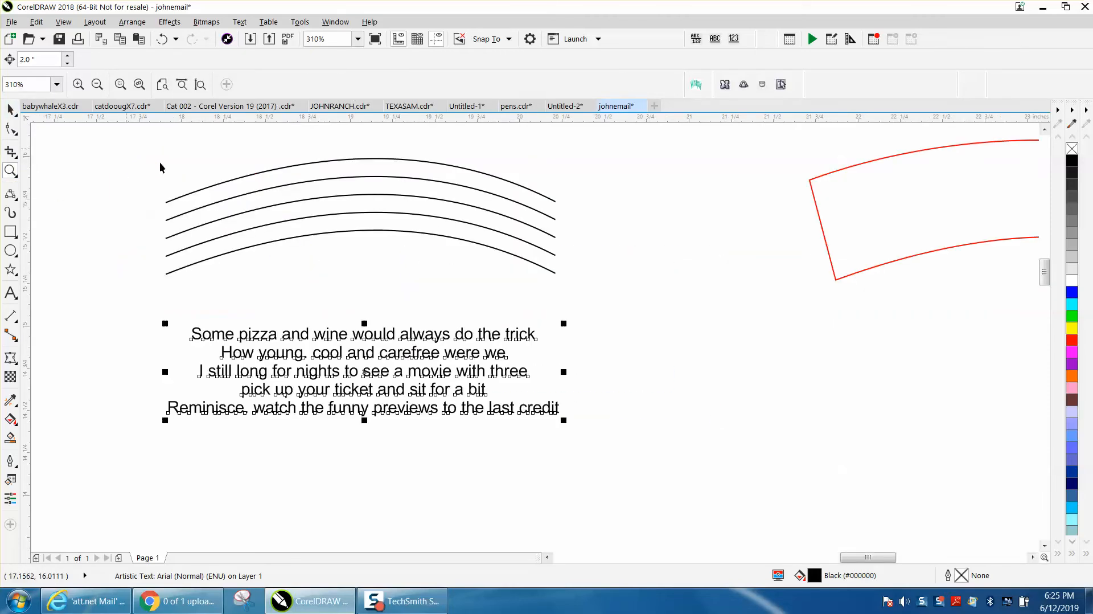
{"action": "left_click", "coordinate": [343, 230]}
{"action": "key", "text": "Delete"}
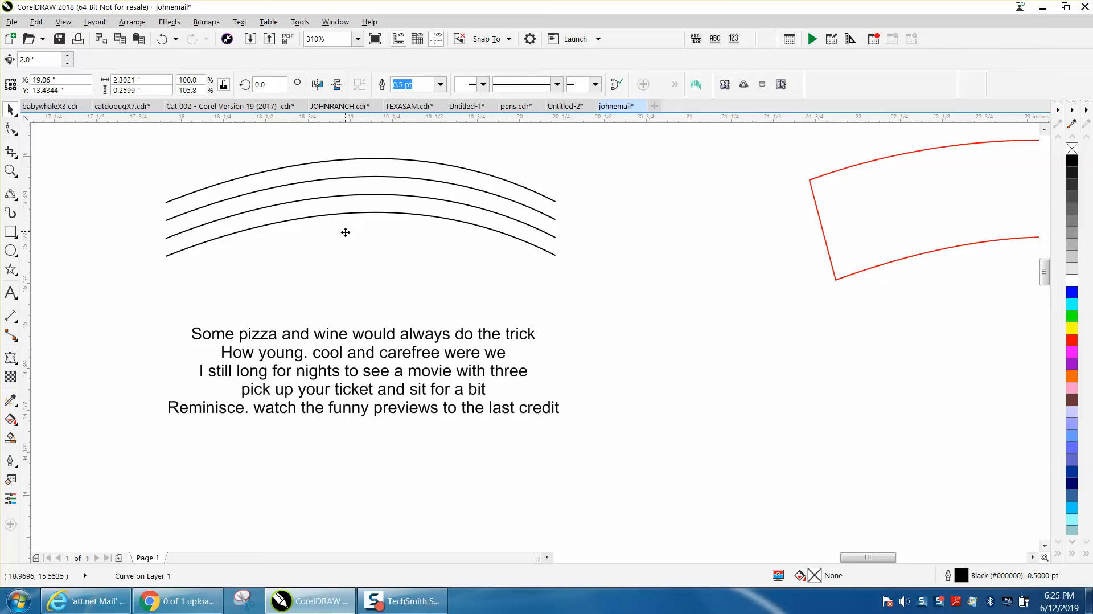
Break the text block into separate lines and move the last line, "Reminisce. watch the funny previews to the last credit", down above the lone arc
{"action": "scroll", "coordinate": [332, 241], "scroll_direction": "down", "scroll_amount": 2}
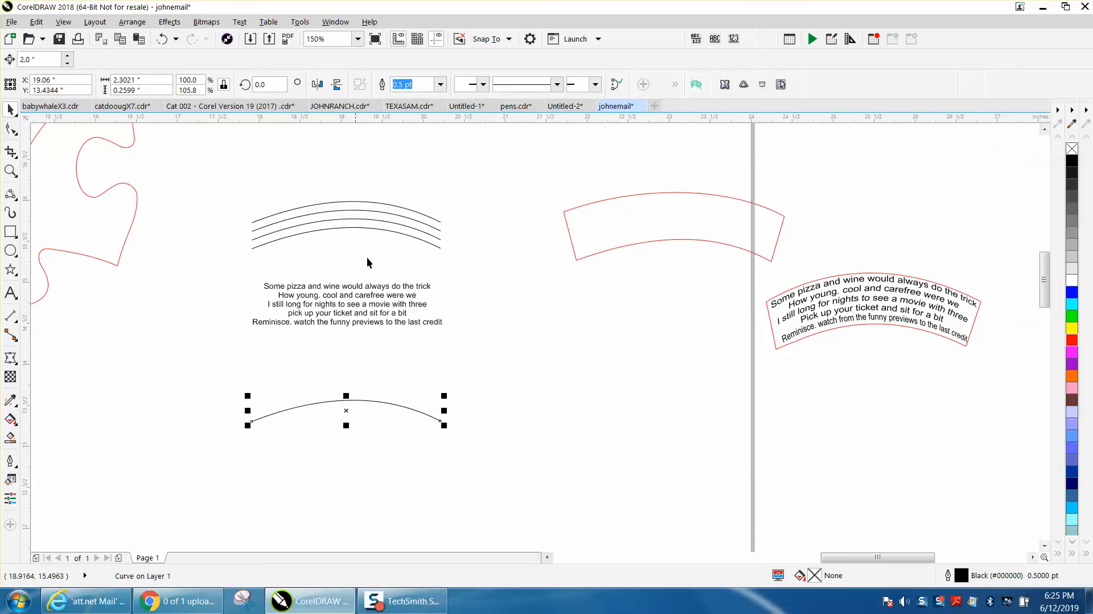
{"action": "left_click", "coordinate": [383, 323]}
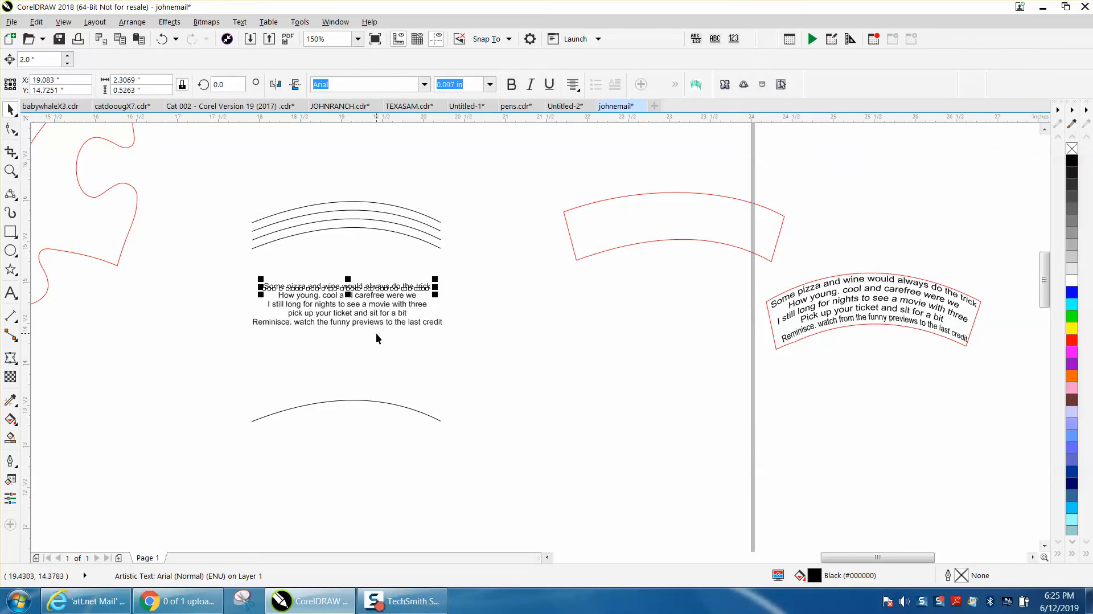
{"action": "left_click", "coordinate": [376, 333]}
{"action": "left_click_drag", "start_coordinate": [383, 334], "coordinate": [385, 387]}
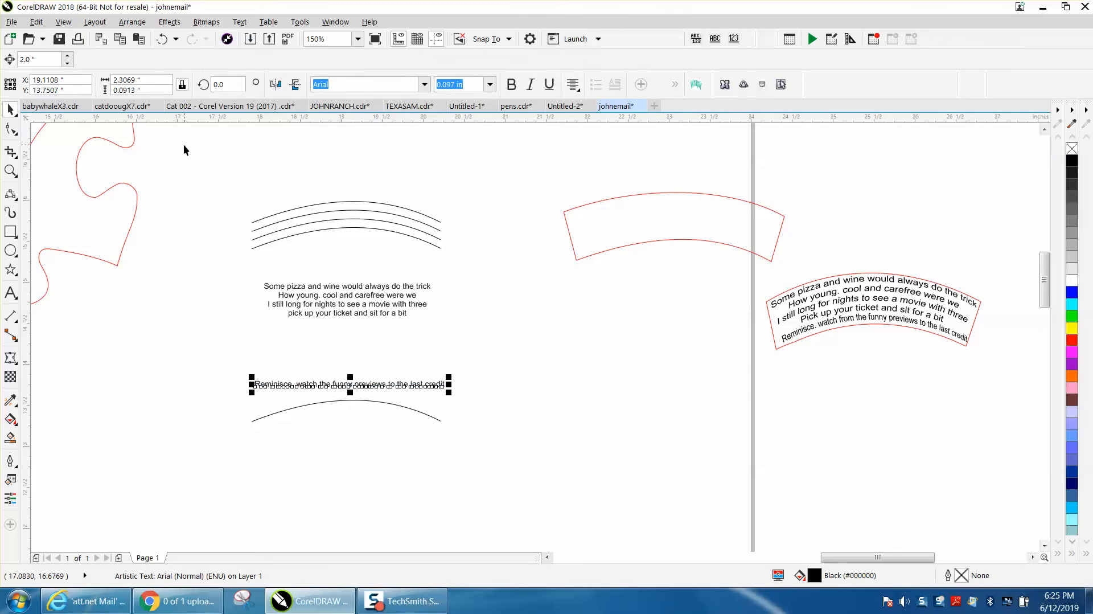
Fit the "Reminisce. watch the funny previews to the last credit" line to the lone arc, starting at its left end
{"action": "left_click", "coordinate": [10, 171]}
{"action": "left_click_drag", "start_coordinate": [224, 204], "coordinate": [617, 496]}
{"action": "left_click", "coordinate": [11, 109]}
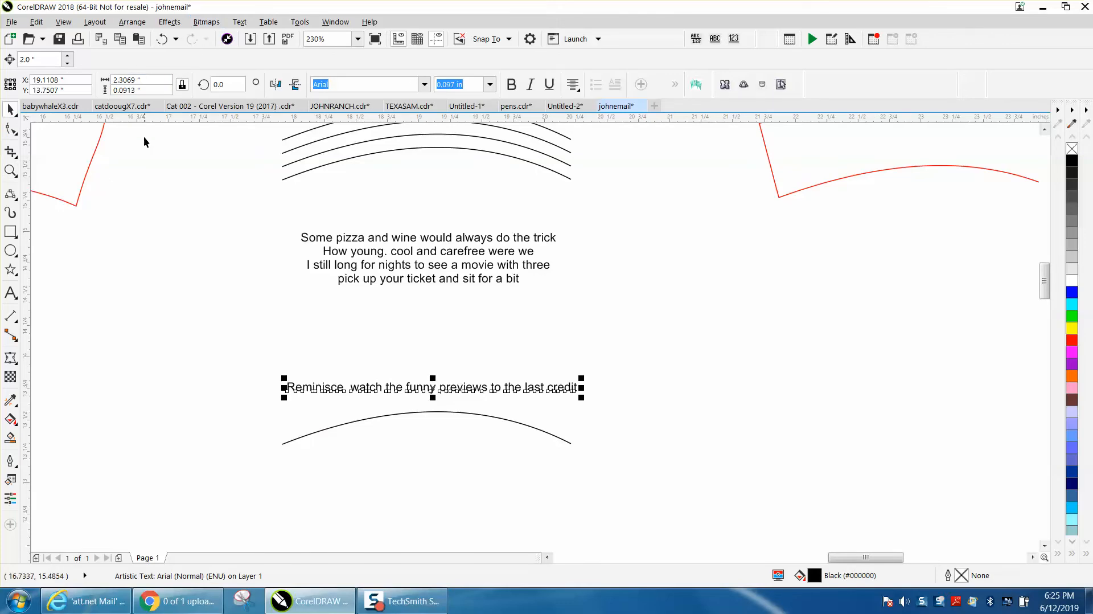
{"action": "left_click", "coordinate": [240, 23]}
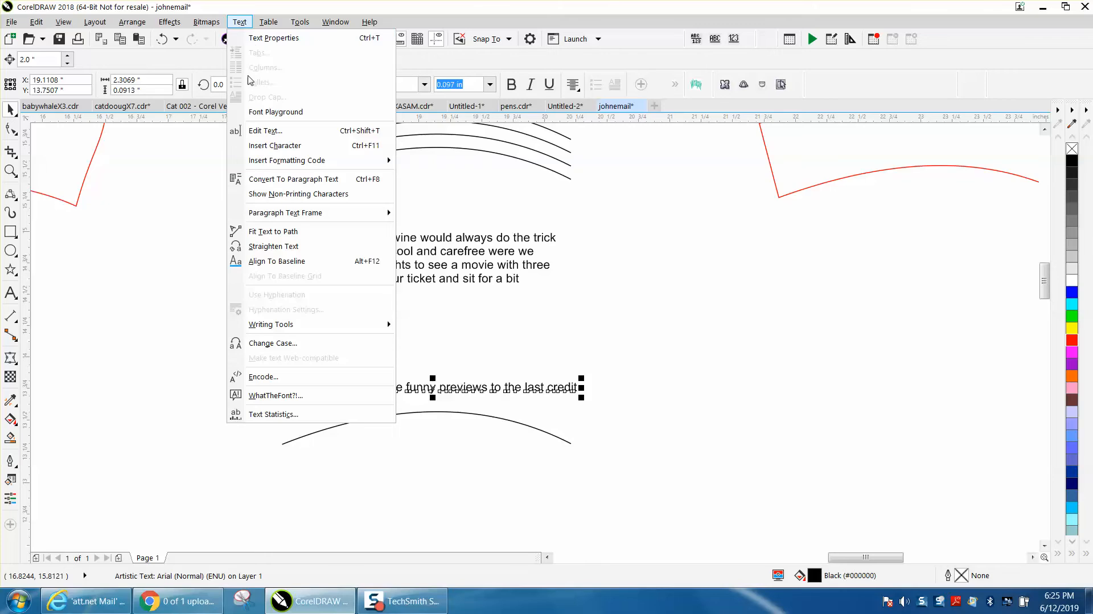
{"action": "left_click", "coordinate": [281, 232]}
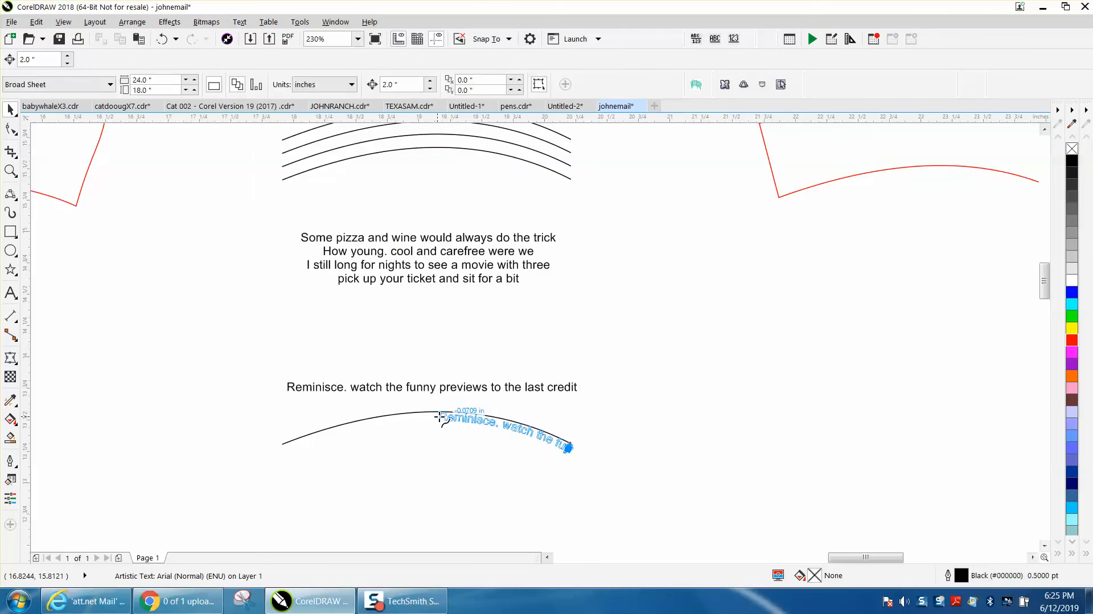
{"action": "left_click", "coordinate": [283, 440]}
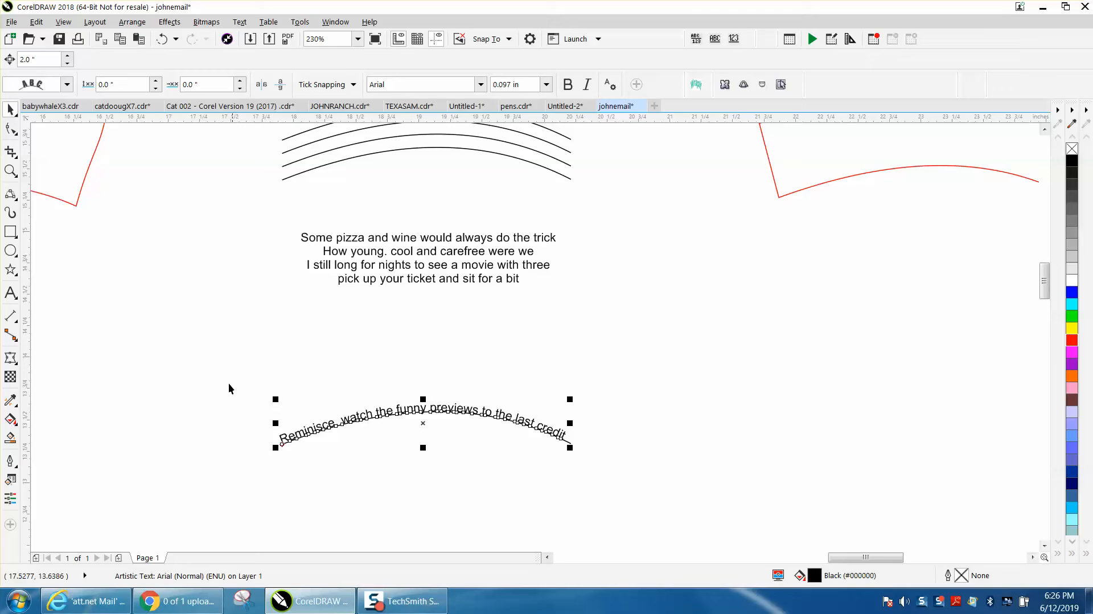
Move the lowest remaining arc of the stack 2 in down and 4 in to the right
{"action": "left_click", "coordinate": [355, 157]}
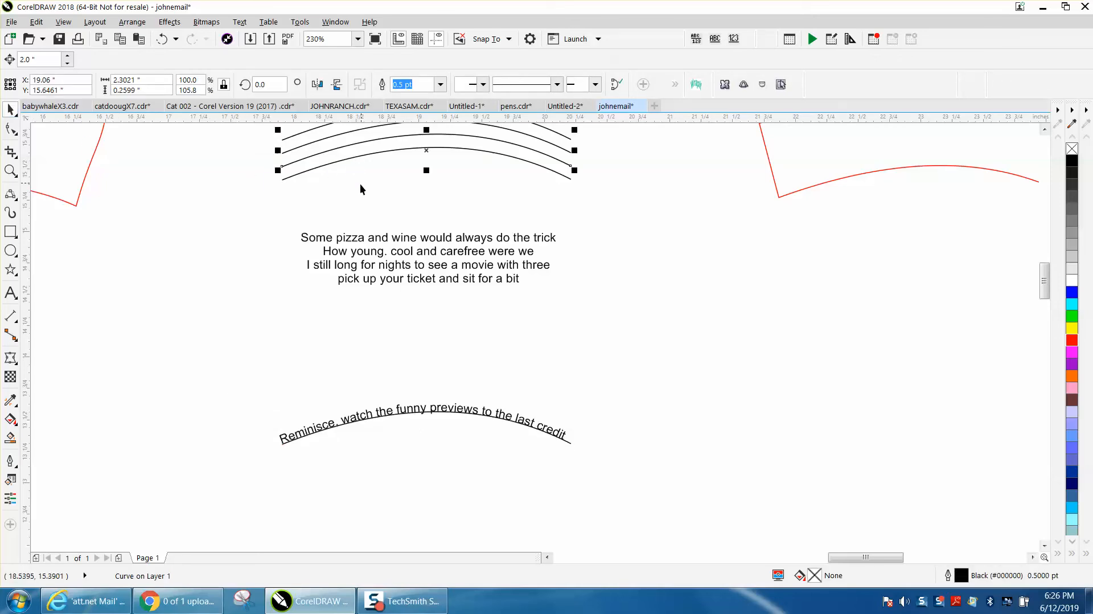
{"action": "left_click", "coordinate": [333, 163]}
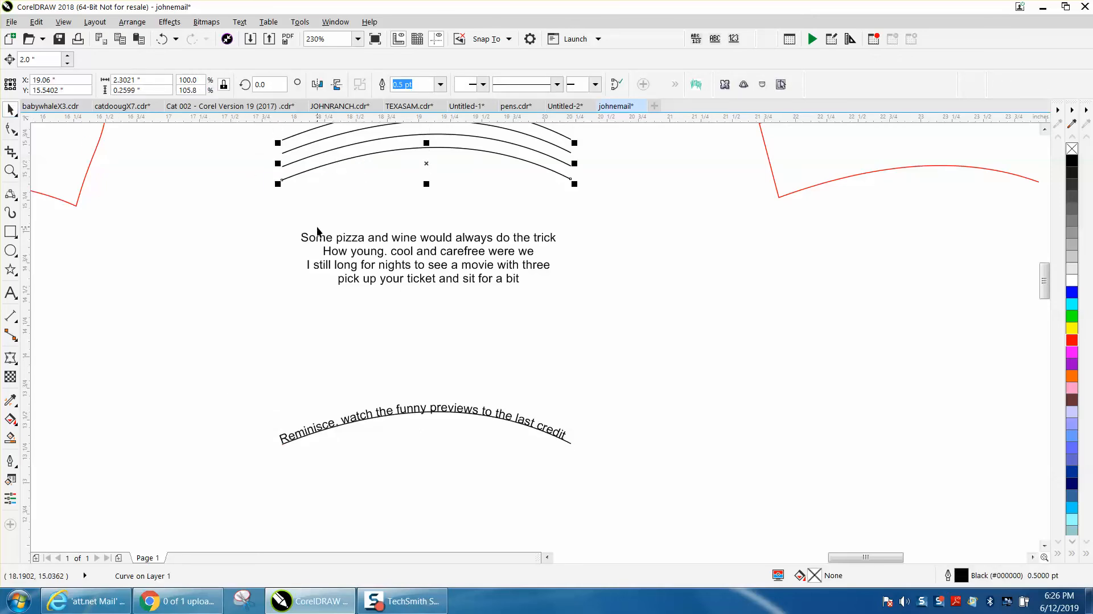
{"action": "key", "text": "Down"}
{"action": "key", "text": "Right"}
{"action": "key", "text": "Right"}
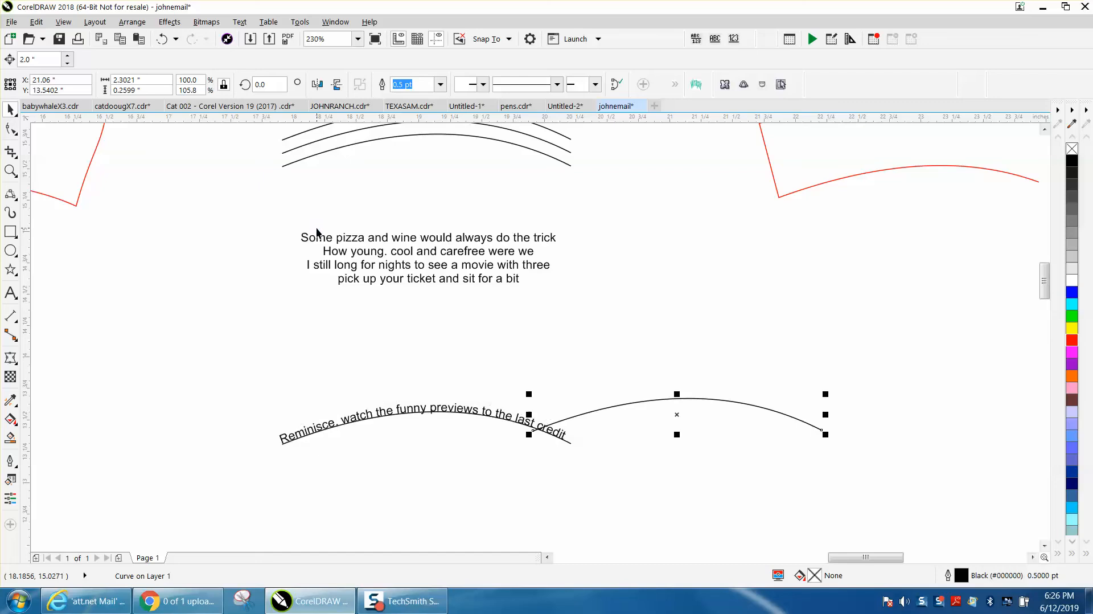
Fit the line "pick up your ticket and sit for a bit" to the newly moved arc, centred with an offset of about 0.47 in
{"action": "left_click", "coordinate": [439, 282]}
{"action": "left_click", "coordinate": [240, 22]}
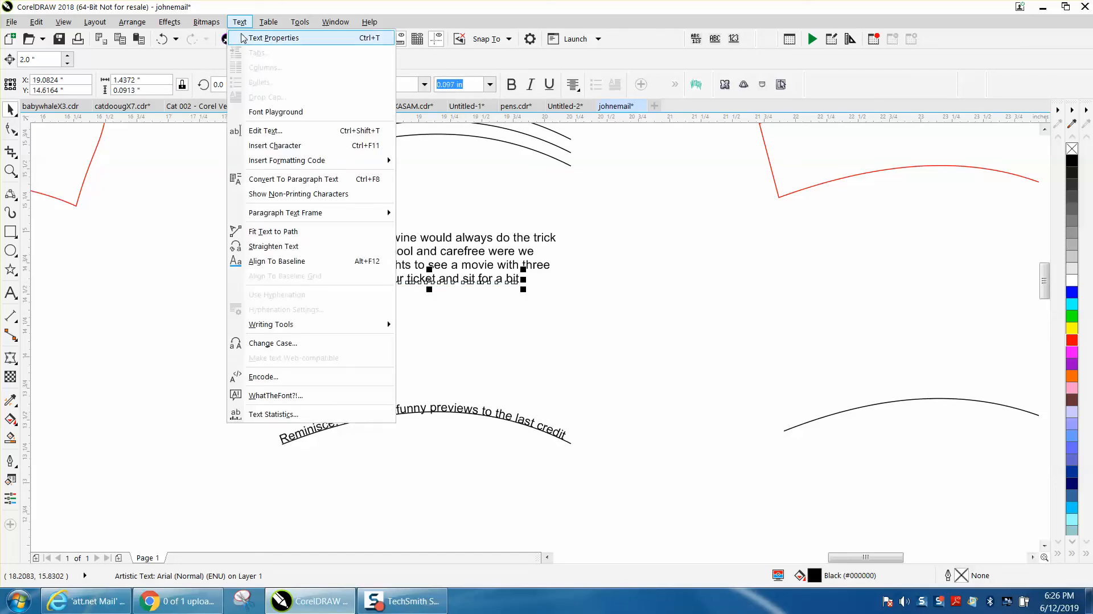
{"action": "left_click", "coordinate": [269, 231]}
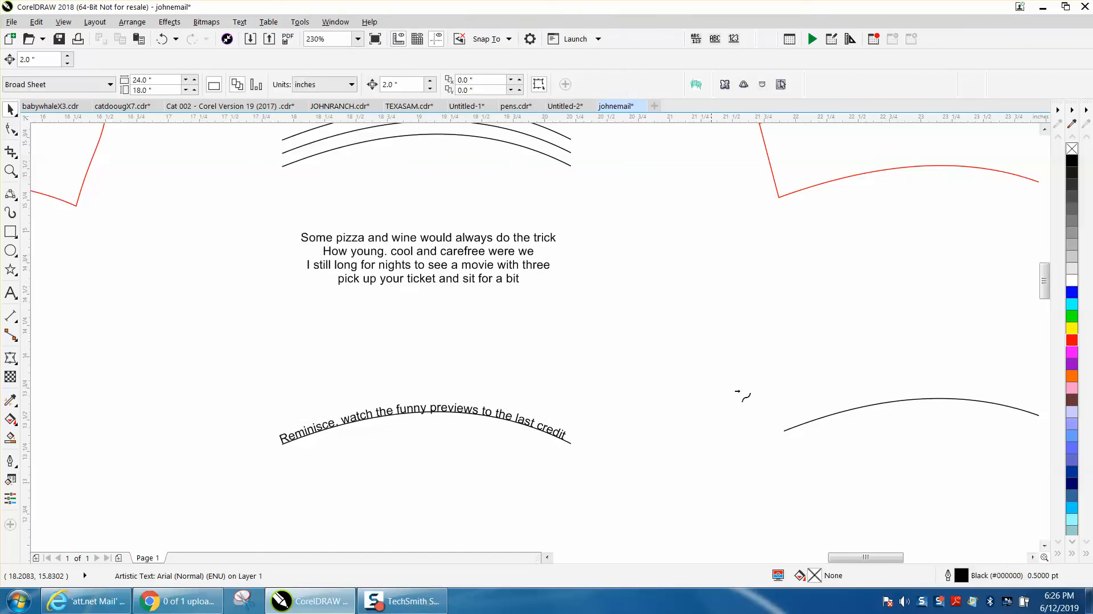
{"action": "left_click", "coordinate": [835, 411]}
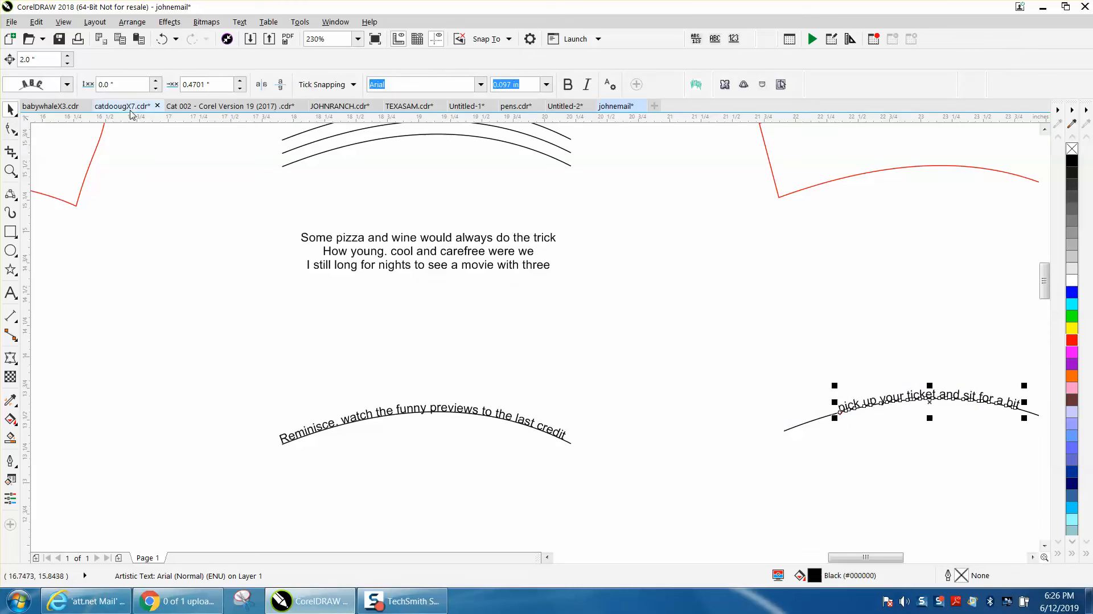
Move the lowest arc of the stack 2 in down and fit "I still long for nights to see a movie with three" to it, offset about 0.17 in
{"action": "left_click", "coordinate": [359, 143]}
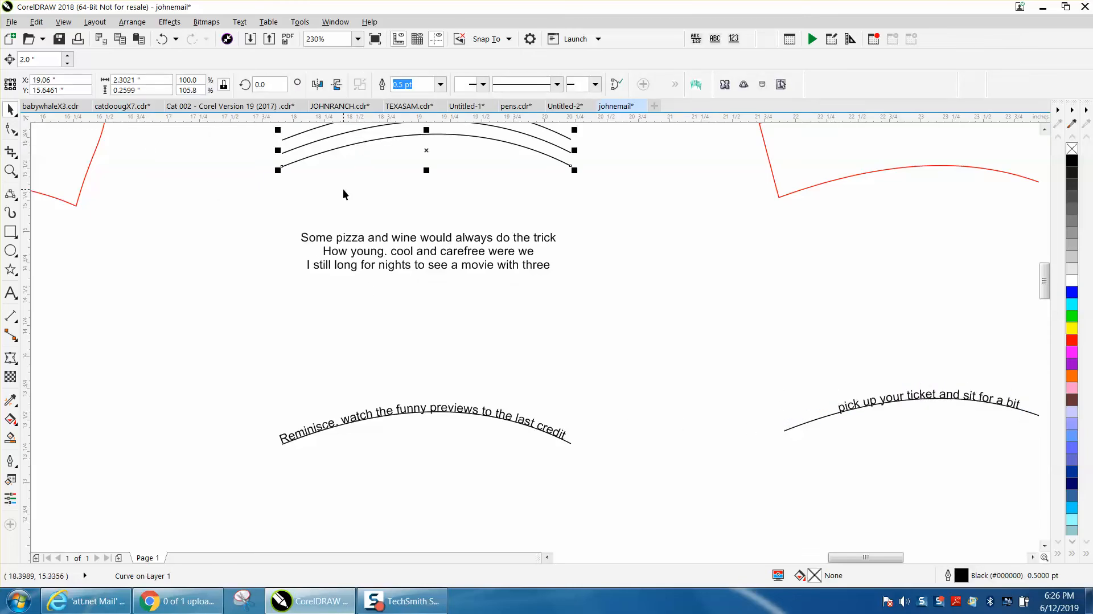
{"action": "key", "text": "Down"}
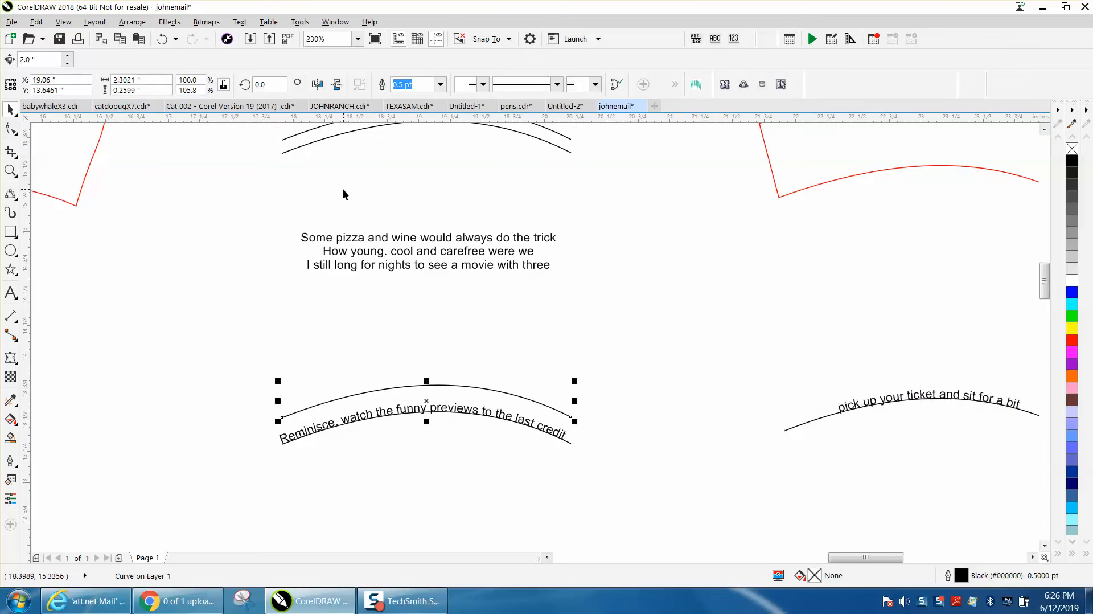
{"action": "left_click", "coordinate": [389, 263]}
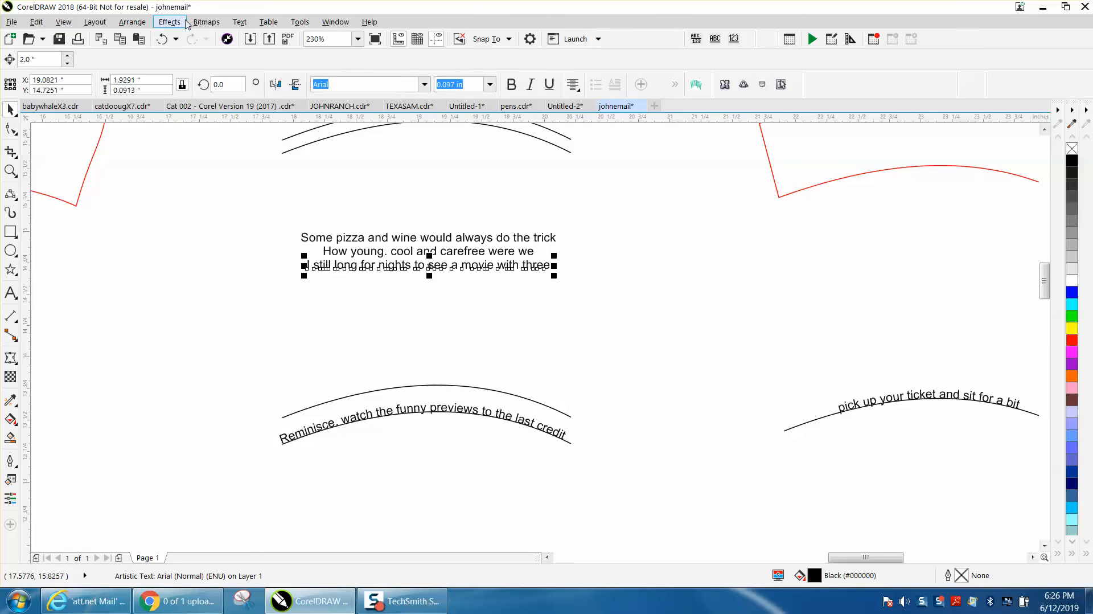
{"action": "left_click", "coordinate": [239, 24]}
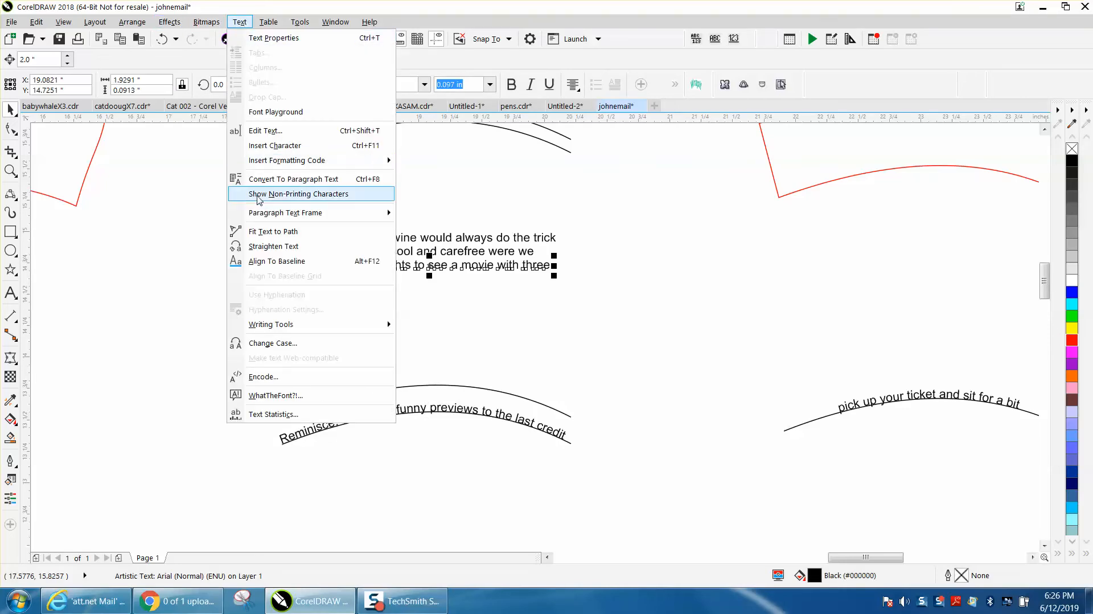
{"action": "left_click", "coordinate": [264, 229]}
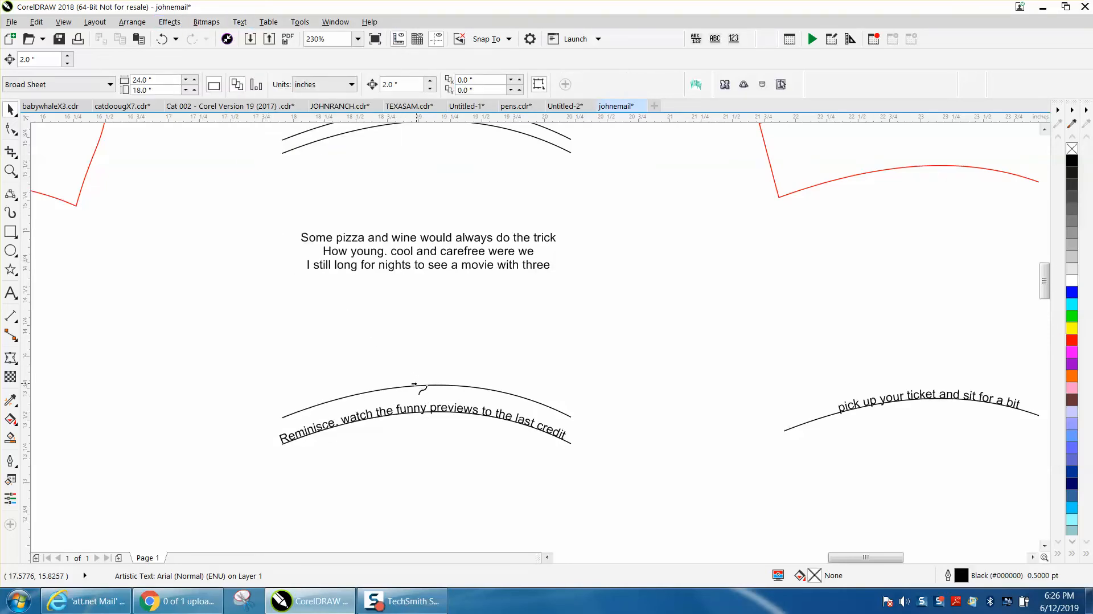
{"action": "left_click", "coordinate": [300, 409]}
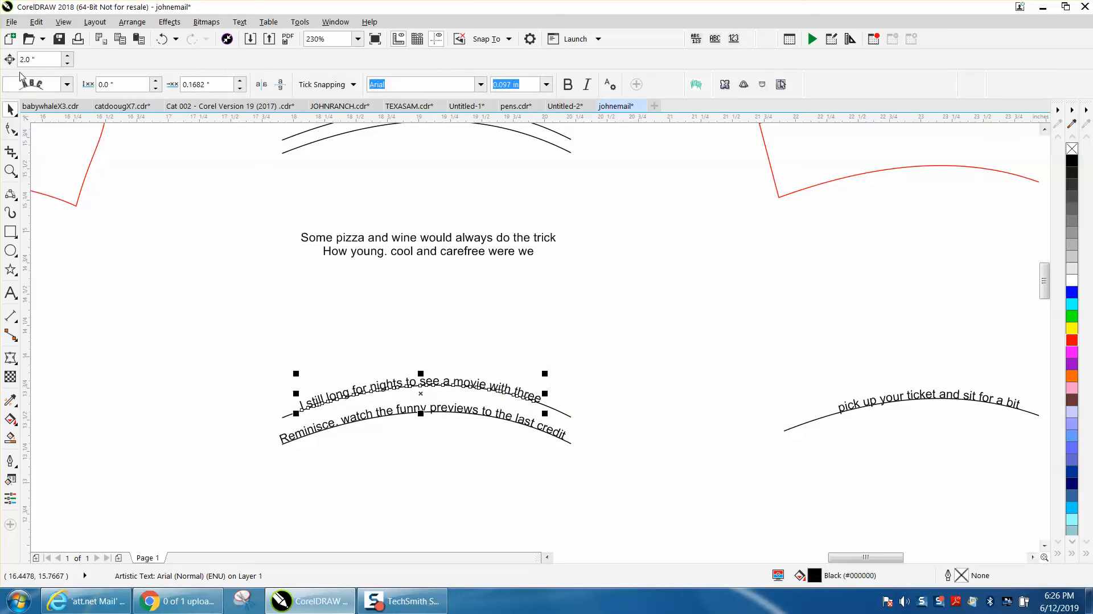
Move one of the two remaining stack arcs 2 in down and fit "How young, cool and carefree were we" to it, roughly centred
{"action": "left_click", "coordinate": [374, 126]}
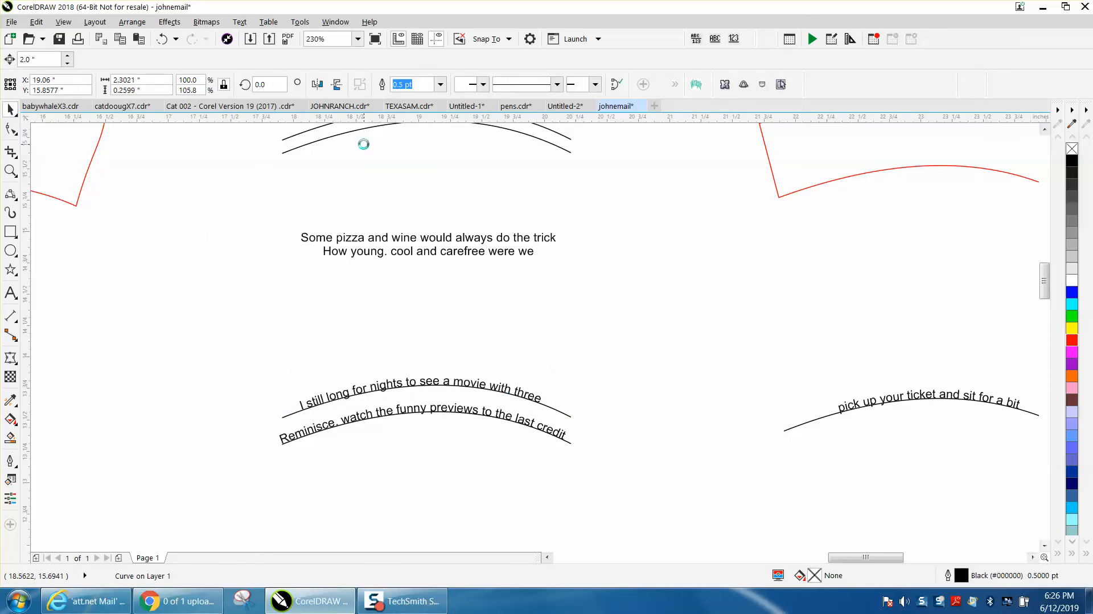
{"action": "key", "text": "Down"}
{"action": "left_click", "coordinate": [506, 255]}
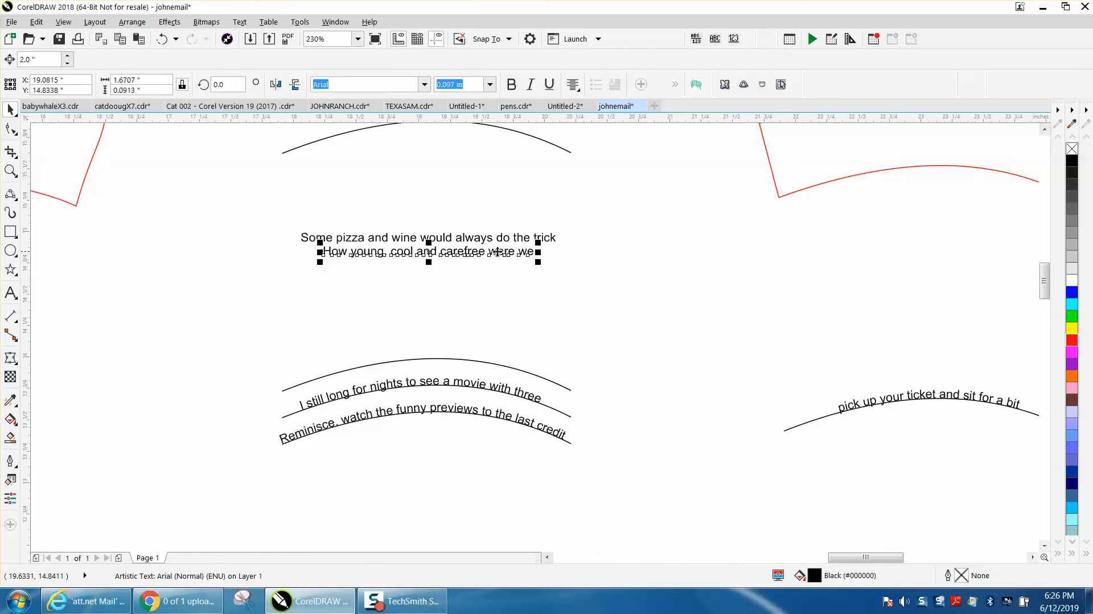
{"action": "left_click", "coordinate": [237, 26]}
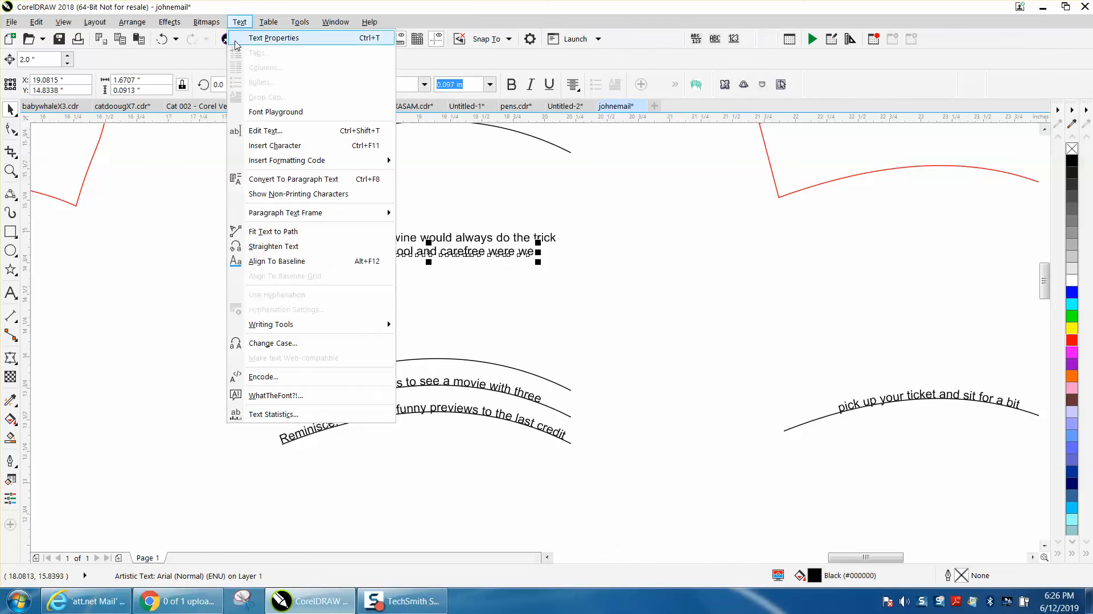
{"action": "left_click", "coordinate": [275, 232]}
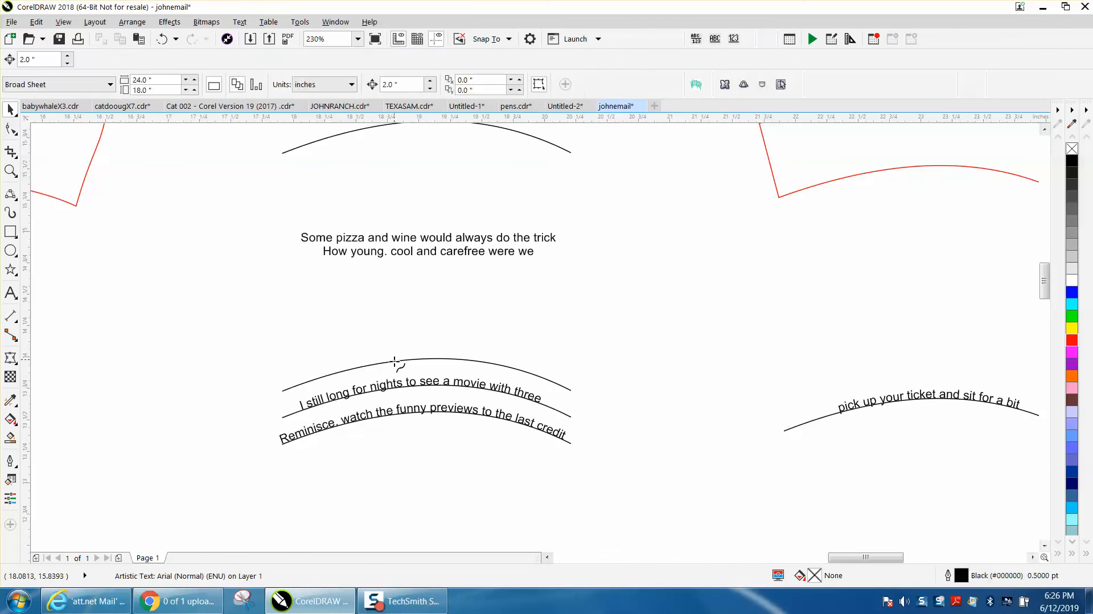
{"action": "left_click", "coordinate": [317, 375]}
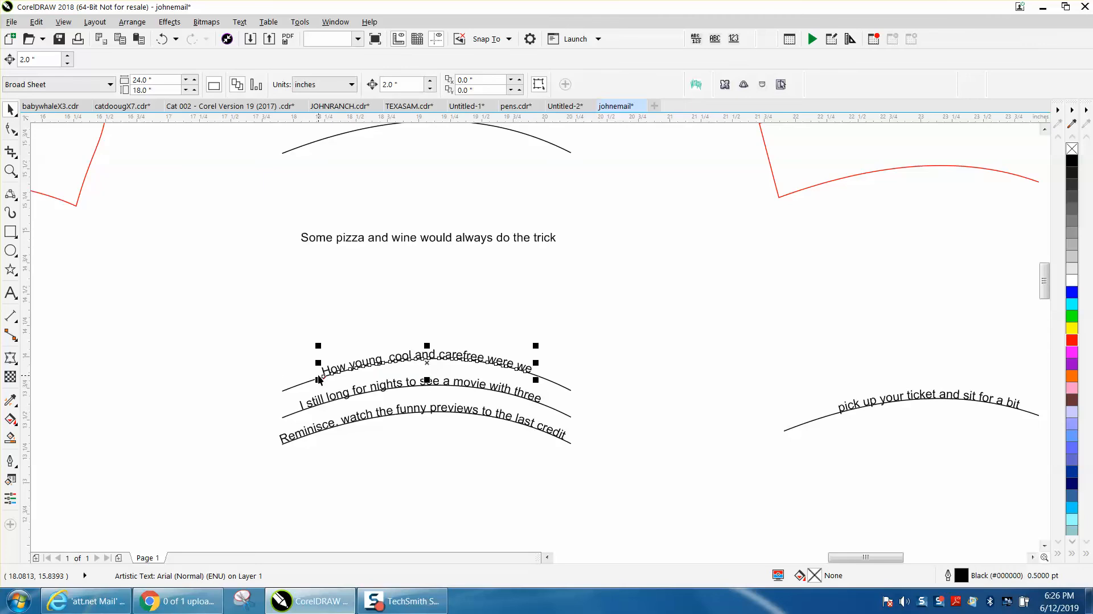
Move "Some pizza and wine would always do the trick" just above the last empty arc and fit it to that arc, roughly centred
{"action": "left_click", "coordinate": [322, 139]}
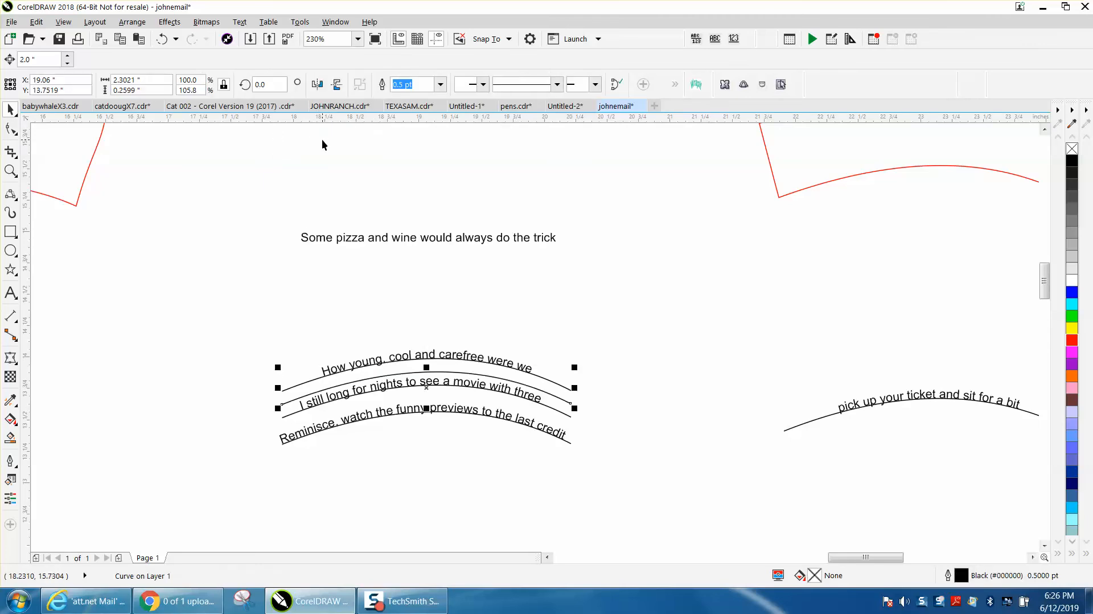
{"action": "key", "text": "Up"}
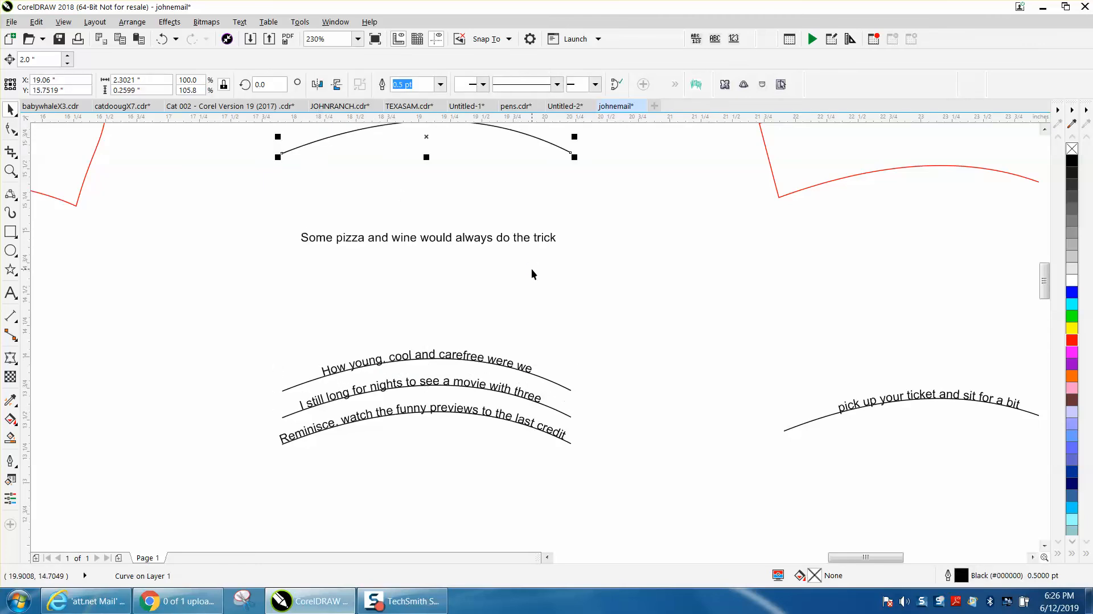
{"action": "scroll", "coordinate": [528, 278], "scroll_direction": "down", "scroll_amount": 2}
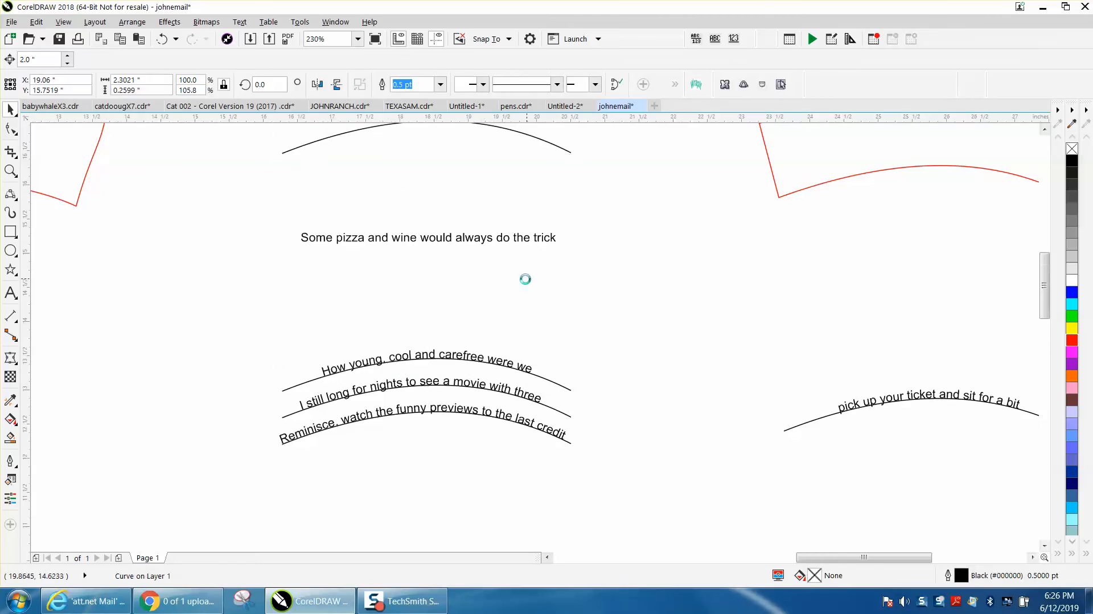
{"action": "left_click", "coordinate": [490, 257]}
{"action": "left_click_drag", "start_coordinate": [484, 254], "coordinate": [475, 184]}
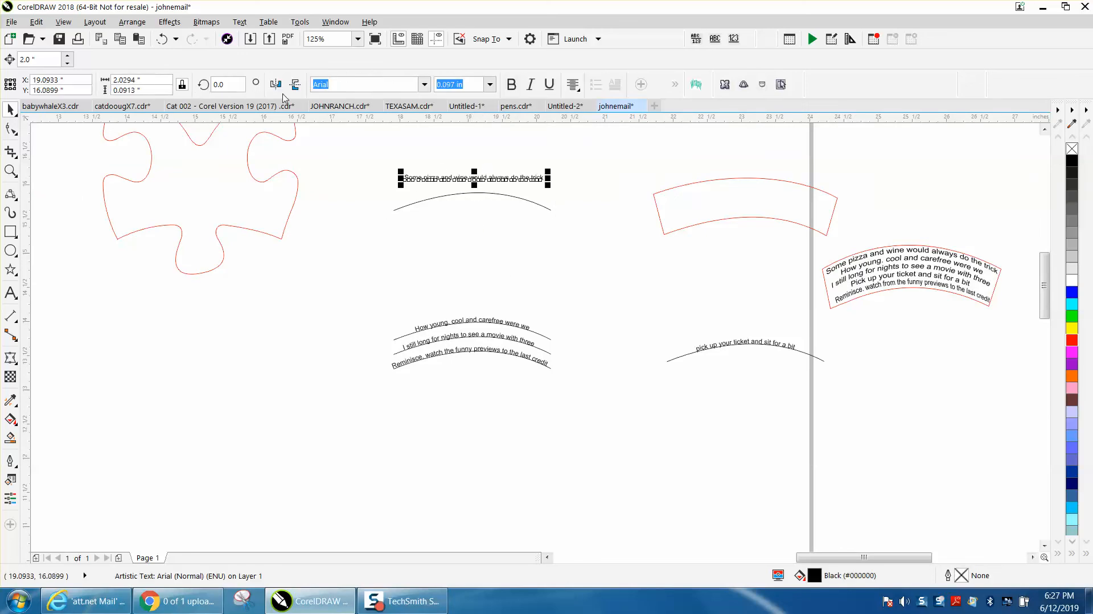
{"action": "left_click", "coordinate": [238, 22]}
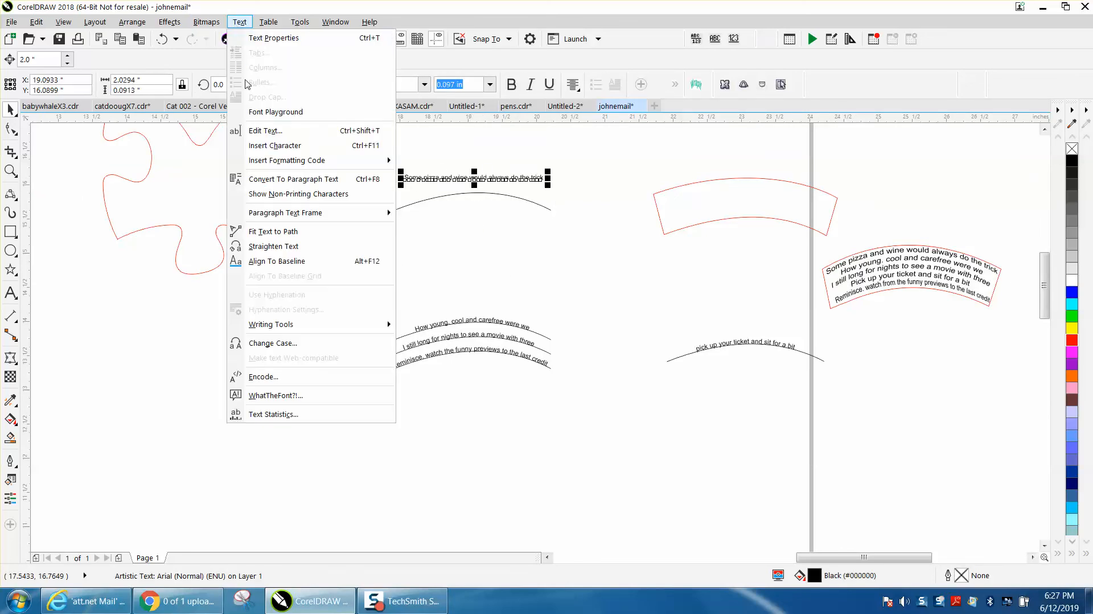
{"action": "left_click", "coordinate": [279, 231]}
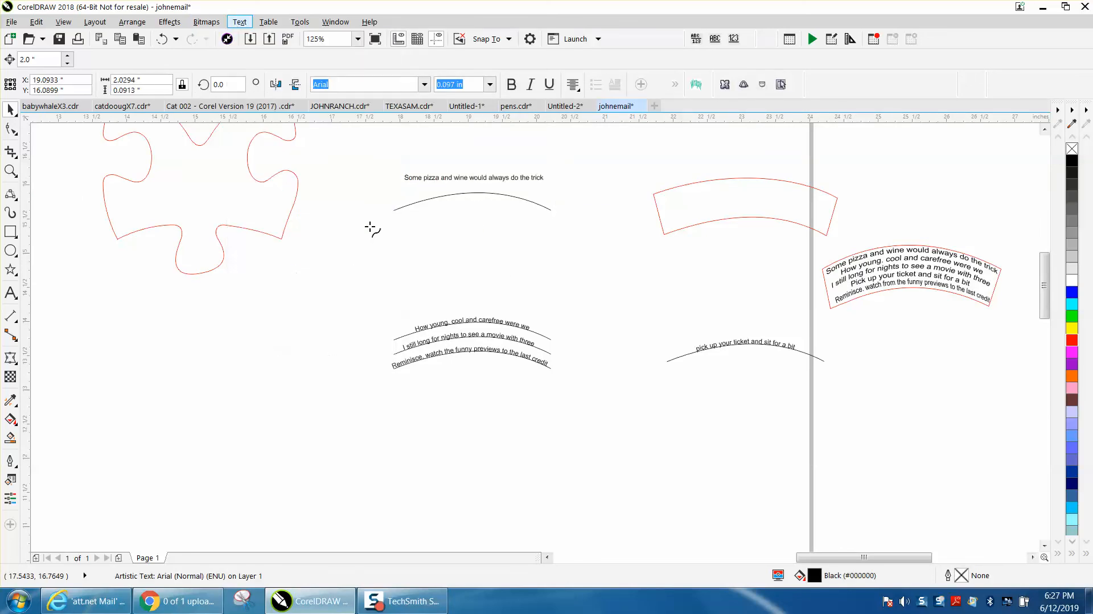
{"action": "left_click", "coordinate": [403, 208]}
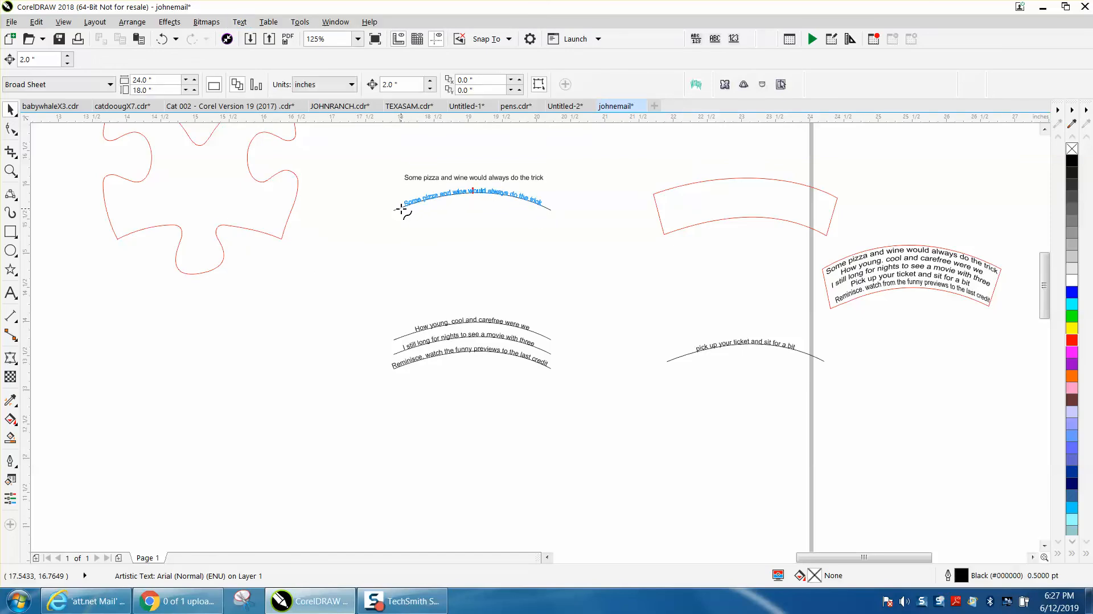
Move the three lower fitted lines together with their arcs 2 in up, back to the stack
{"action": "left_click", "coordinate": [463, 230]}
{"action": "left_click", "coordinate": [478, 193]}
{"action": "left_click_drag", "start_coordinate": [335, 281], "coordinate": [626, 419]}
{"action": "key", "text": "Up"}
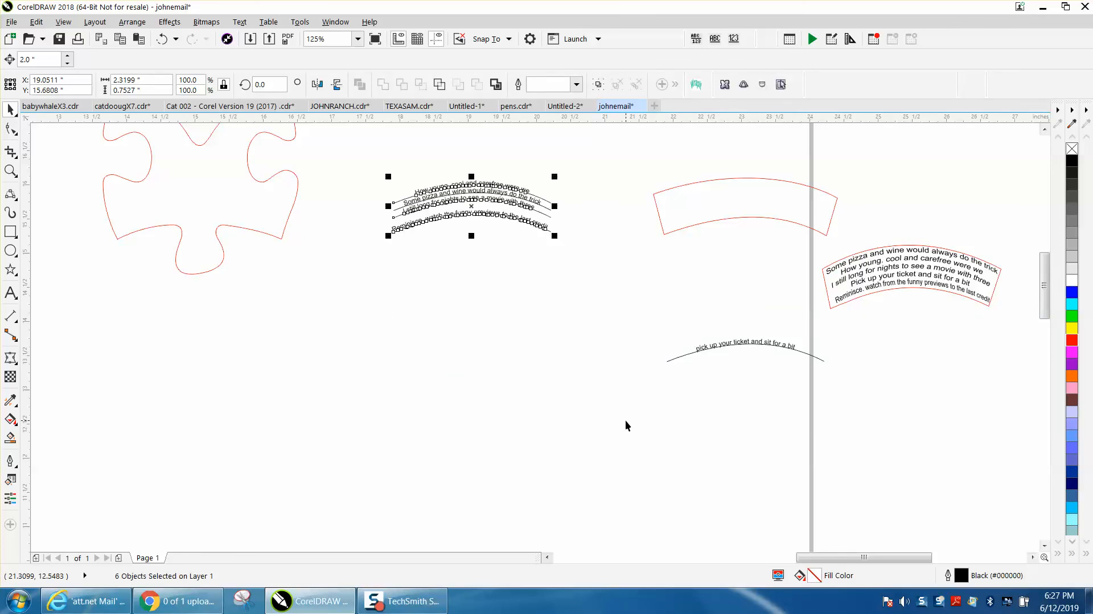
Move the "pick up your ticket and sit for a bit" line with its arc 4 in left and 2 in up into the stack
{"action": "left_click", "coordinate": [756, 364]}
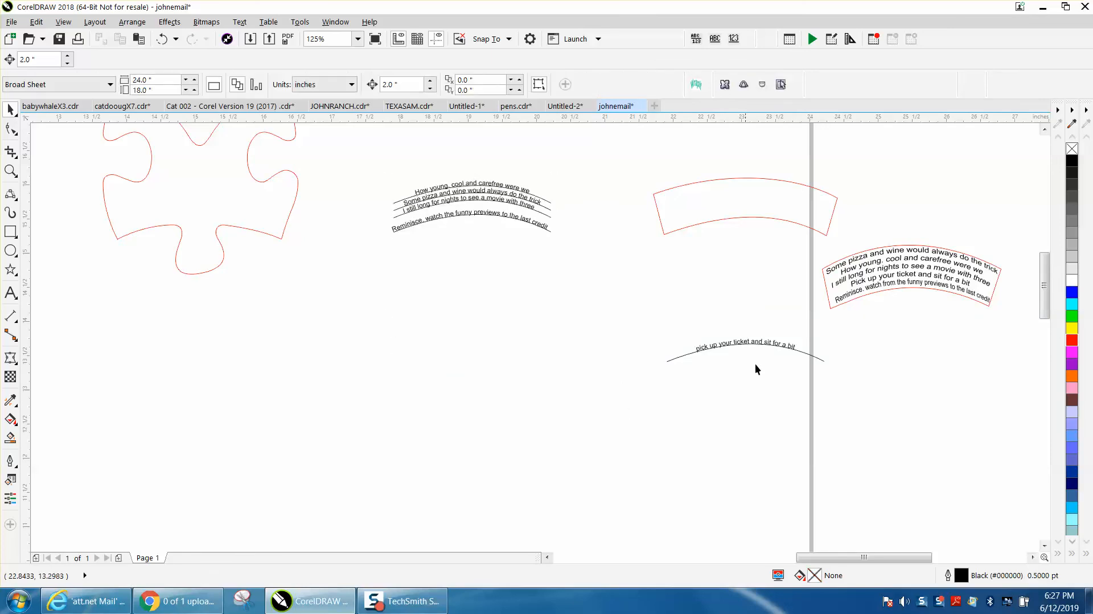
{"action": "left_click", "coordinate": [758, 343]}
{"action": "key", "text": "Down"}
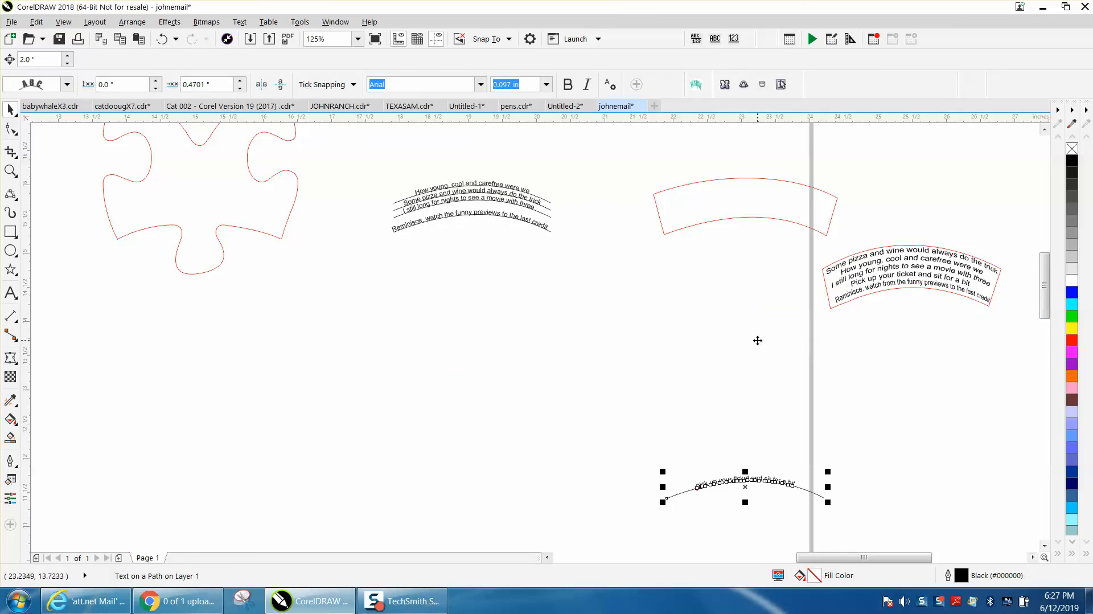
{"action": "key", "text": "Left"}
{"action": "key", "text": "Left"}
{"action": "key", "text": "Up"}
{"action": "key", "text": "Up"}
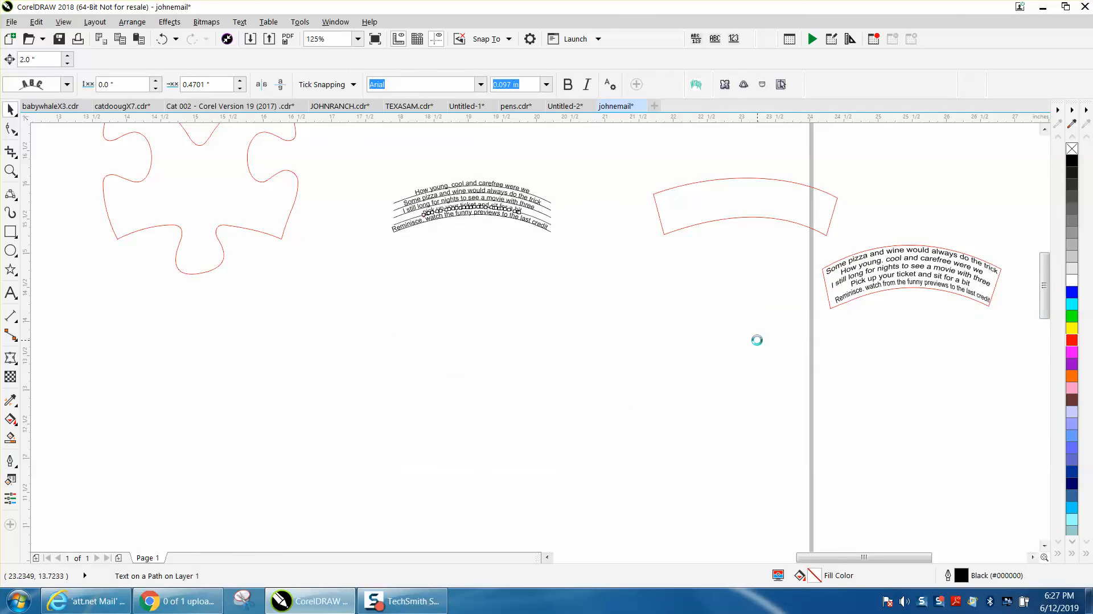
{"action": "key", "text": "Delete"}
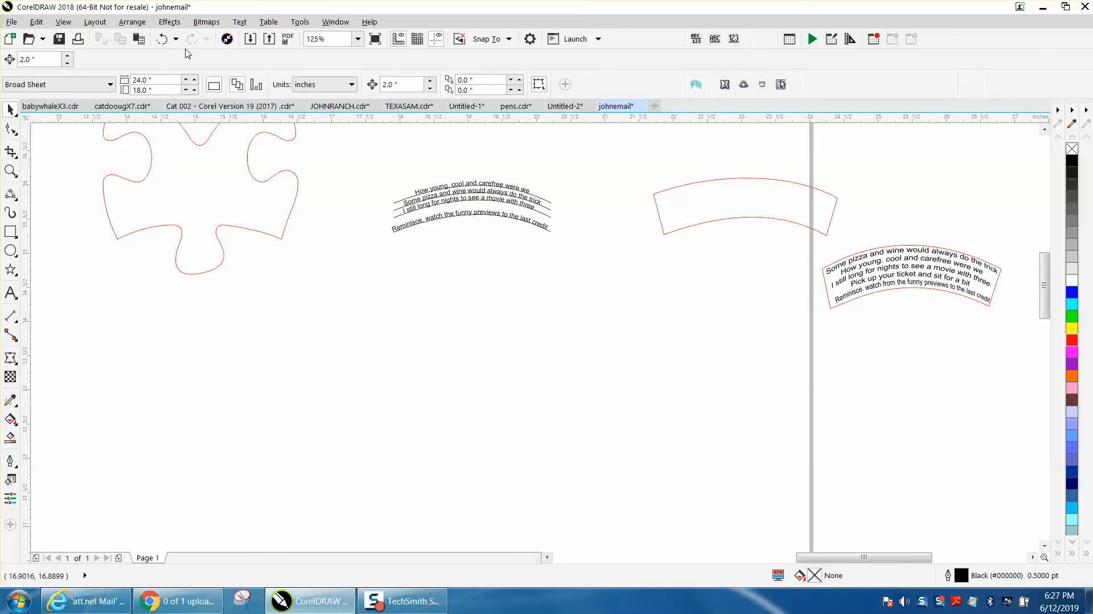
{"action": "left_click", "coordinate": [164, 40]}
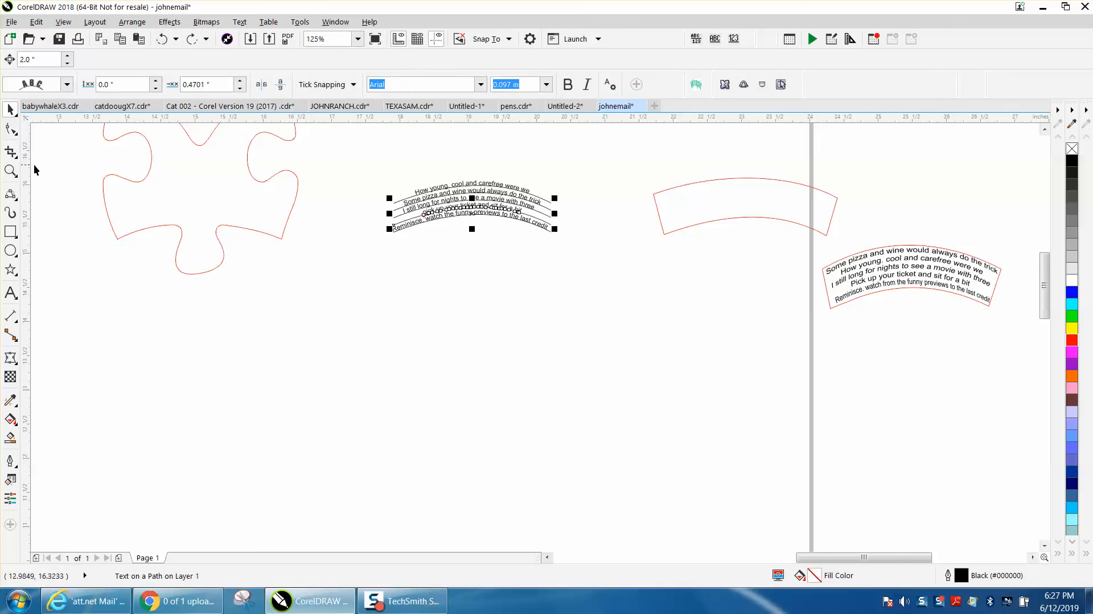
Select all five fitted lines with their arcs and break the text apart from the paths
{"action": "left_click_drag", "start_coordinate": [360, 170], "coordinate": [562, 242]}
{"action": "left_click", "coordinate": [11, 171]}
{"action": "left_click_drag", "start_coordinate": [384, 170], "coordinate": [563, 279]}
{"action": "scroll", "coordinate": [275, 255], "scroll_direction": "up", "scroll_amount": 1}
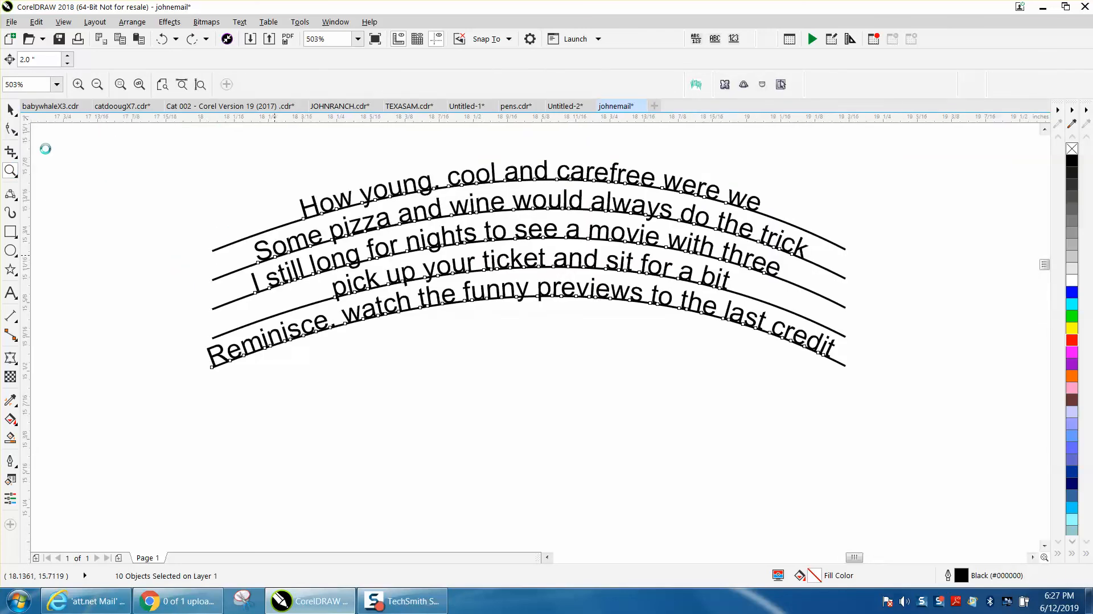
{"action": "left_click", "coordinate": [10, 110]}
{"action": "scroll", "coordinate": [166, 179], "scroll_direction": "down", "scroll_amount": 1}
{"action": "scroll", "coordinate": [166, 180], "scroll_direction": "down", "scroll_amount": 1}
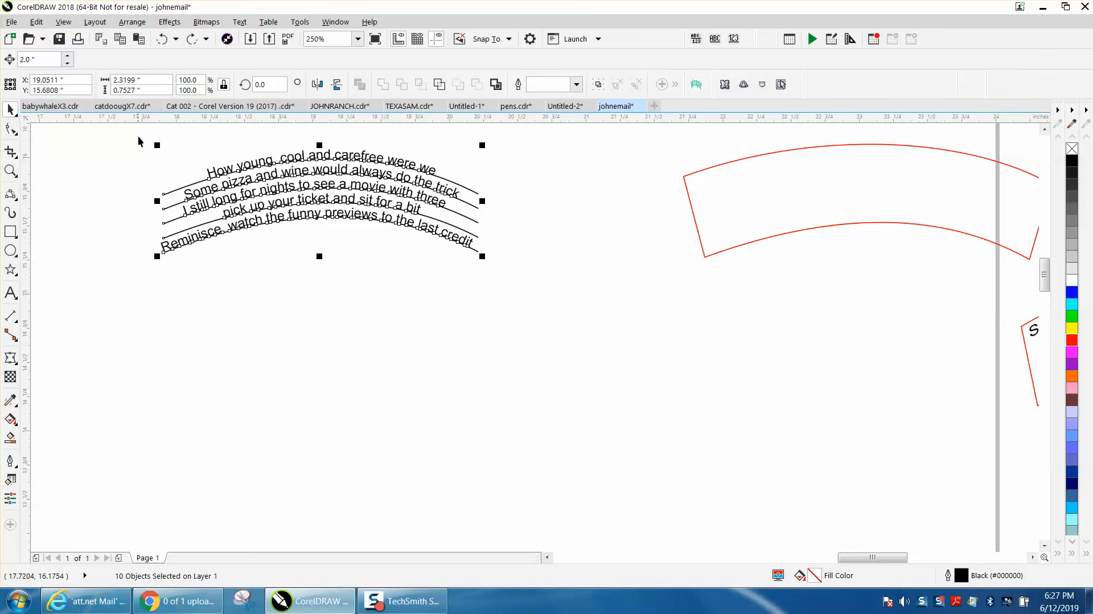
{"action": "left_click", "coordinate": [132, 22]}
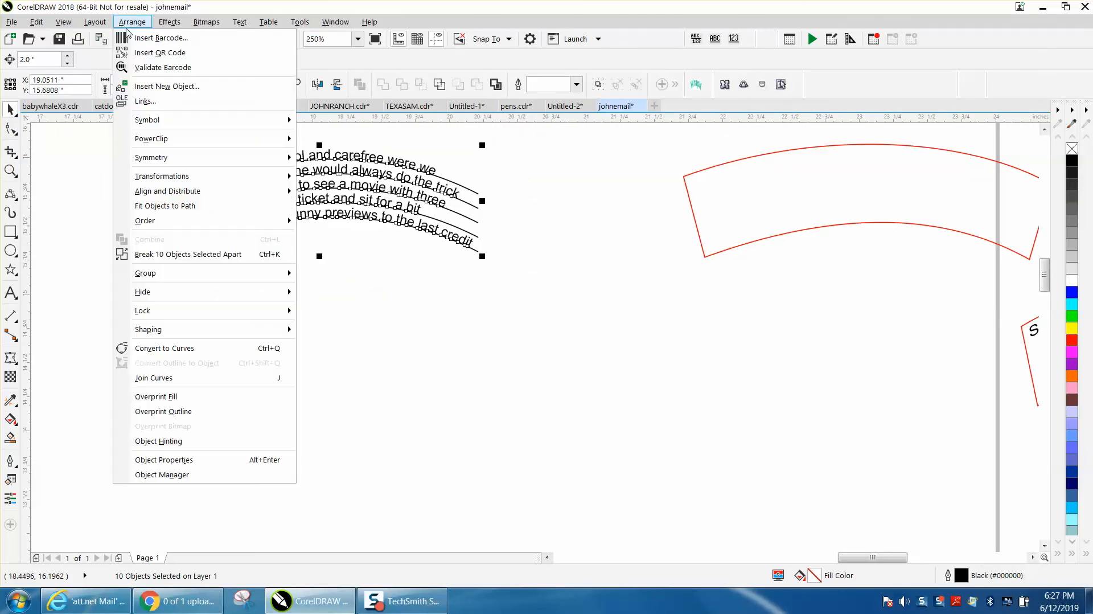
{"action": "left_click", "coordinate": [191, 255]}
{"action": "left_click", "coordinate": [200, 259]}
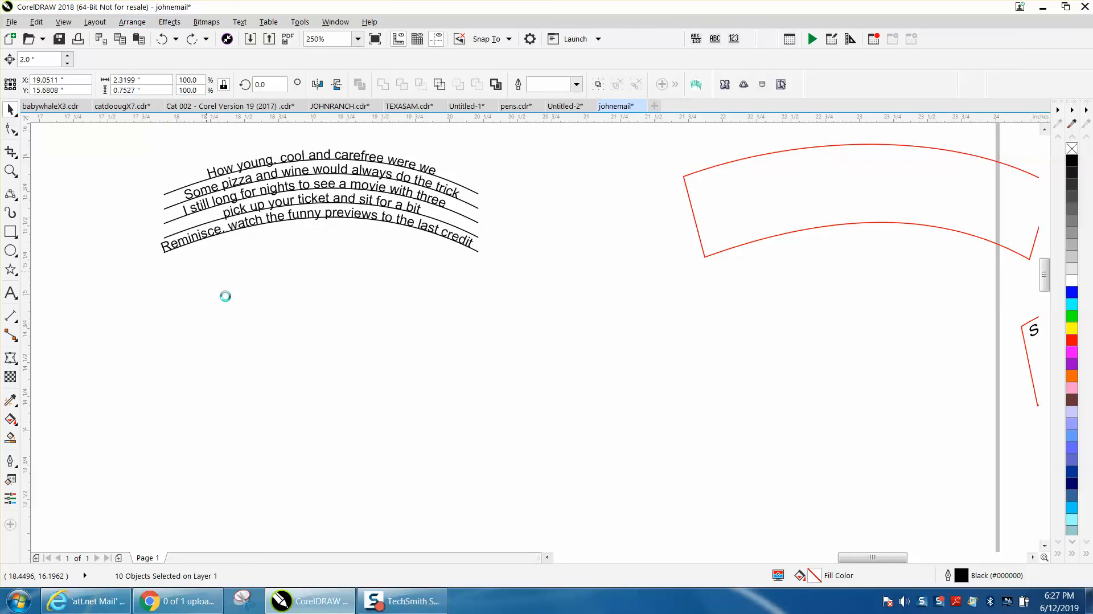
Delete all five arcs beneath the curved lines of text, leaving only the lettering
{"action": "left_click", "coordinate": [173, 192]}
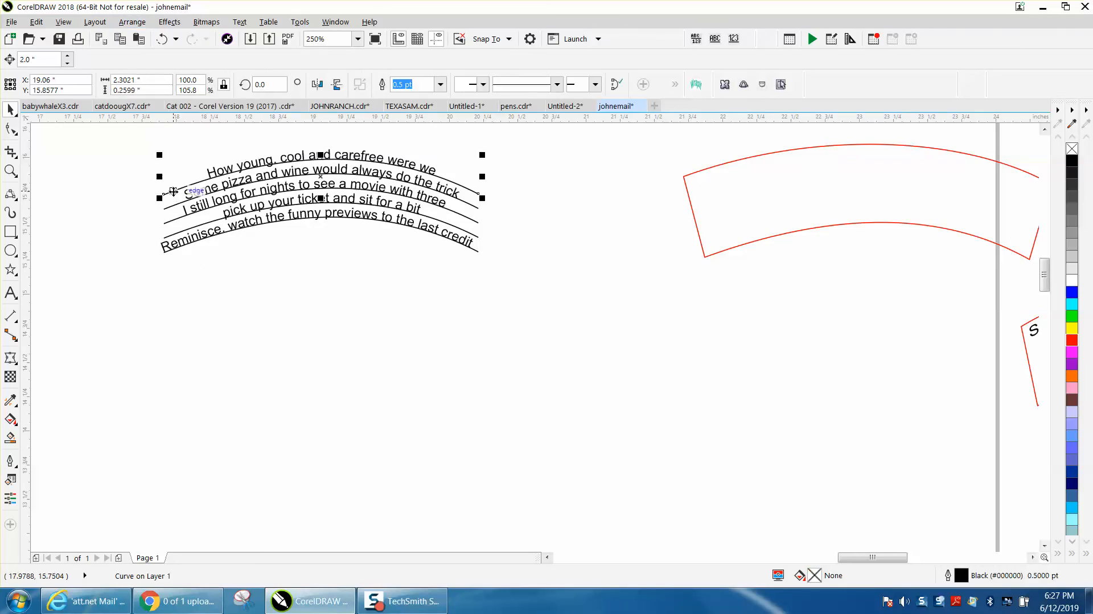
{"action": "key", "text": "Delete"}
{"action": "left_click", "coordinate": [172, 206]}
{"action": "key", "text": "Delete"}
{"action": "left_click", "coordinate": [173, 220]}
{"action": "key", "text": "Delete"}
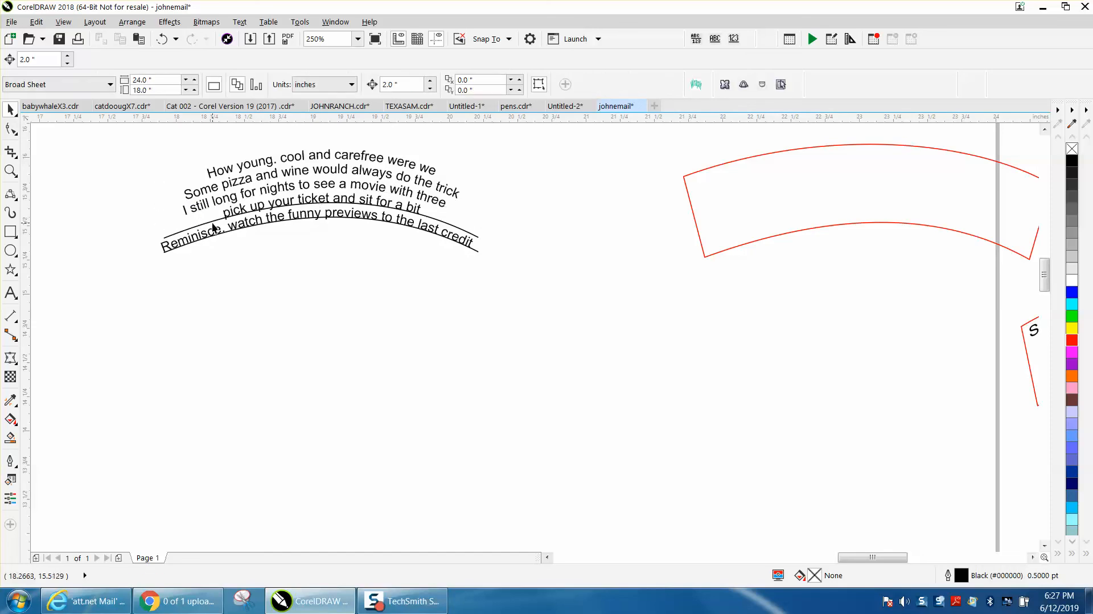
{"action": "left_click", "coordinate": [214, 224]}
{"action": "key", "text": "Delete"}
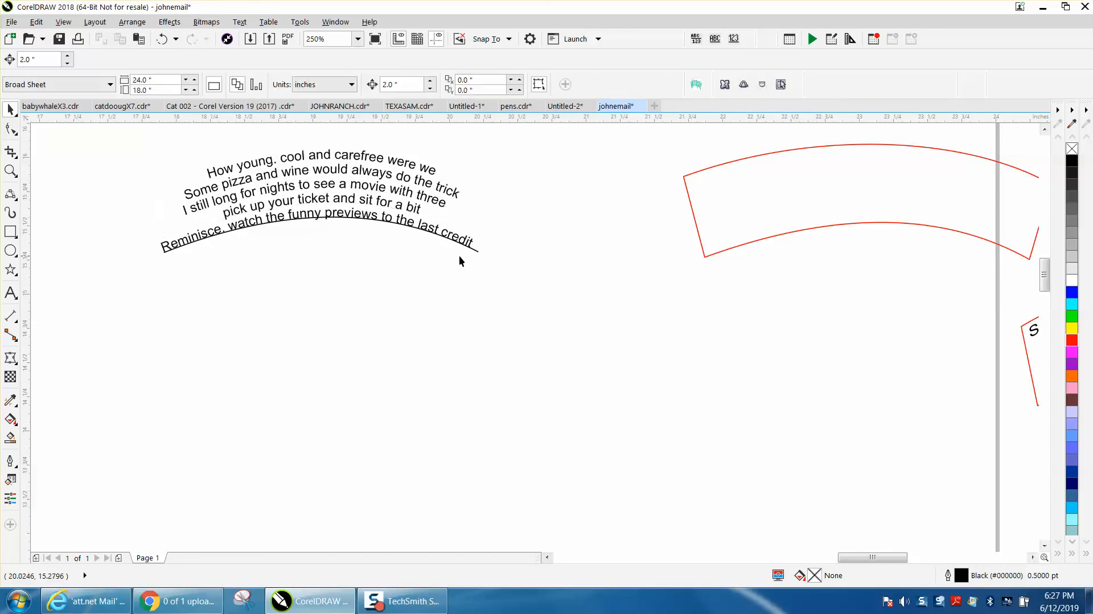
{"action": "left_click", "coordinate": [476, 251]}
{"action": "key", "text": "Delete"}
Select the five curved text lines and move them 4 in left into the lower part of the red puzzle-piece outline
{"action": "scroll", "coordinate": [475, 256], "scroll_direction": "down", "scroll_amount": 2}
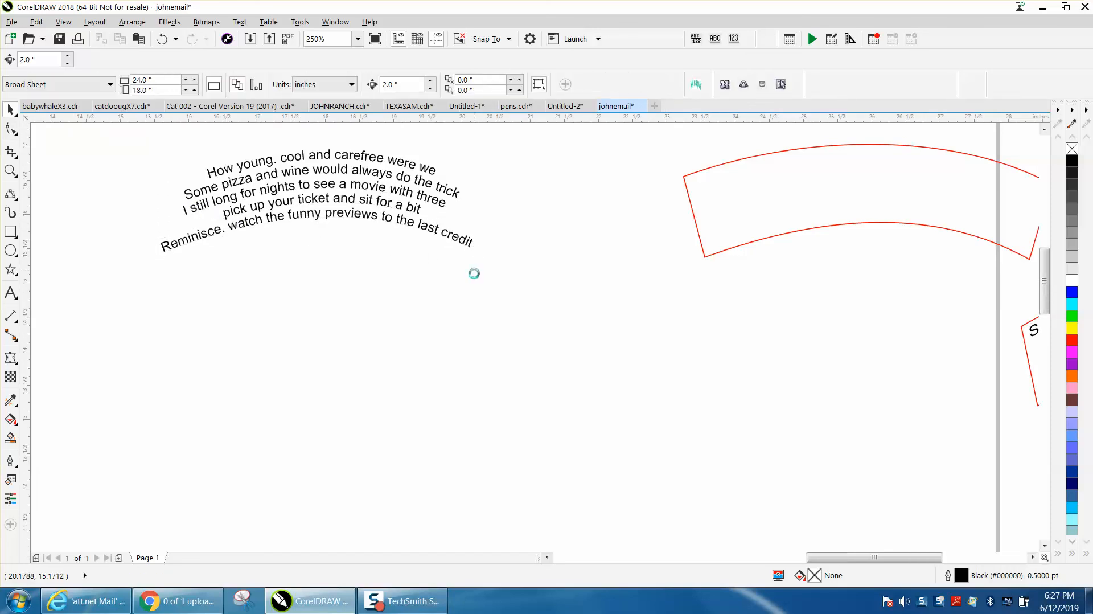
{"action": "left_click_drag", "start_coordinate": [308, 197], "coordinate": [526, 288]}
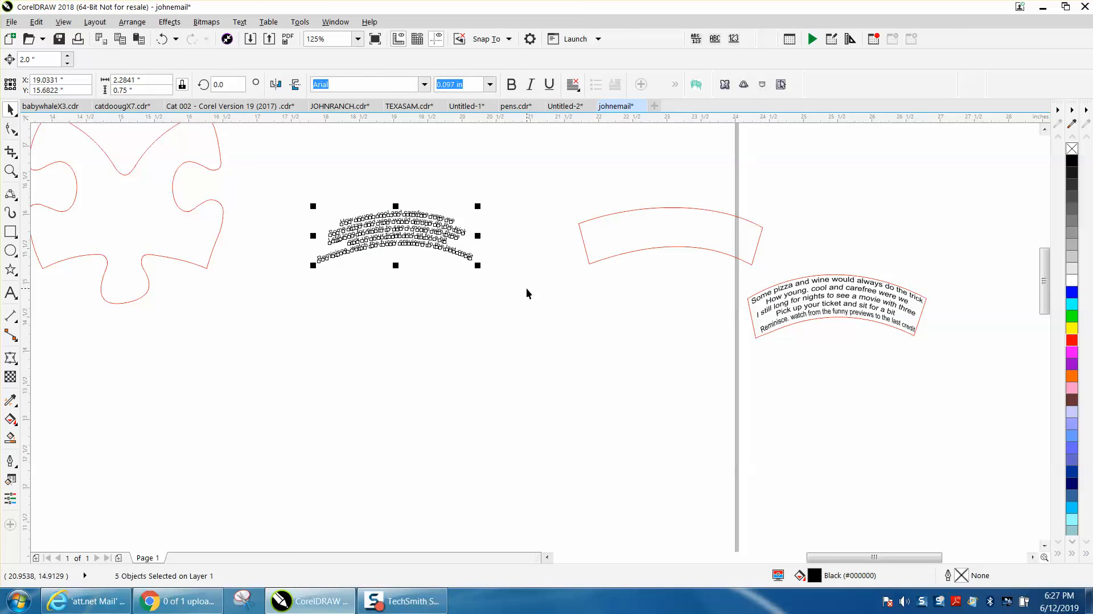
{"action": "key", "text": "Left"}
{"action": "key", "text": "Left"}
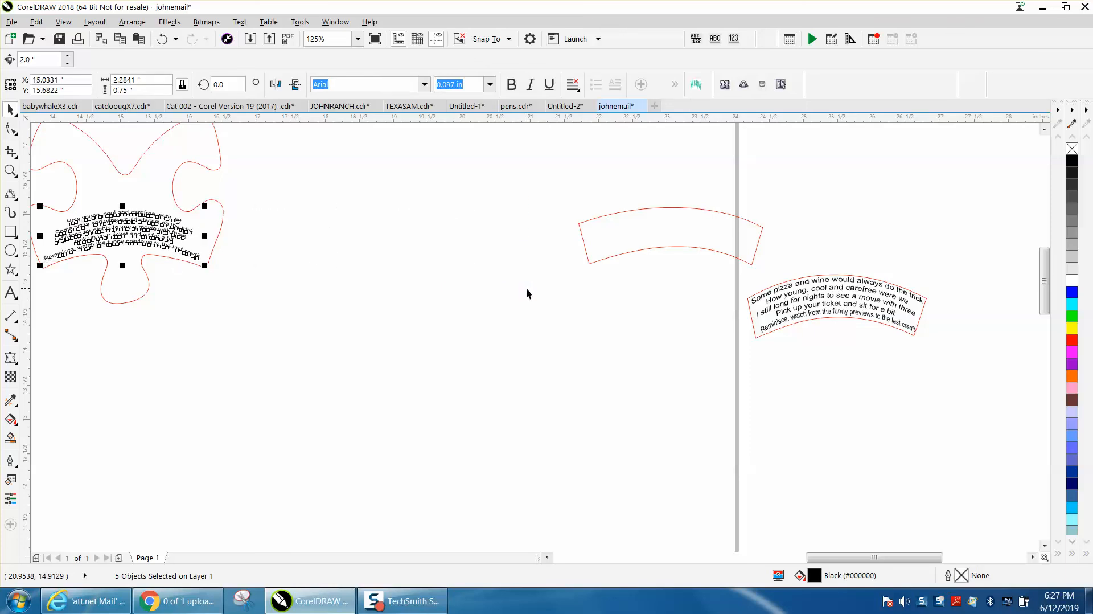
{"action": "left_click", "coordinate": [11, 171]}
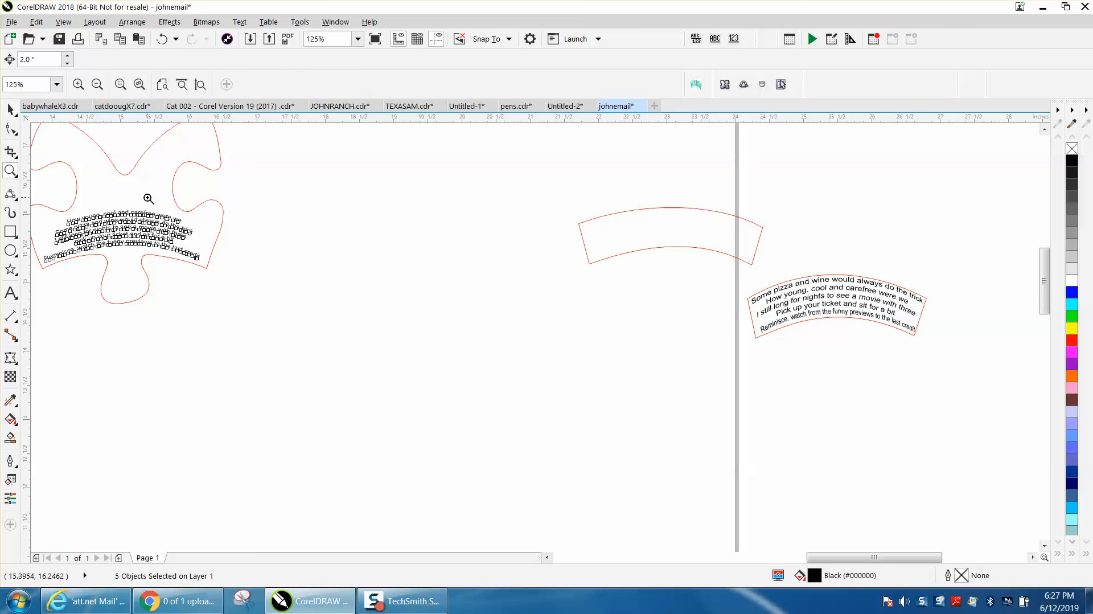
Enlarge the five curved text lines together to about 2.36 in wide so they fill the lower part of the puzzle piece
{"action": "right_click", "coordinate": [147, 196]}
{"action": "left_click_drag", "start_coordinate": [92, 190], "coordinate": [265, 249]}
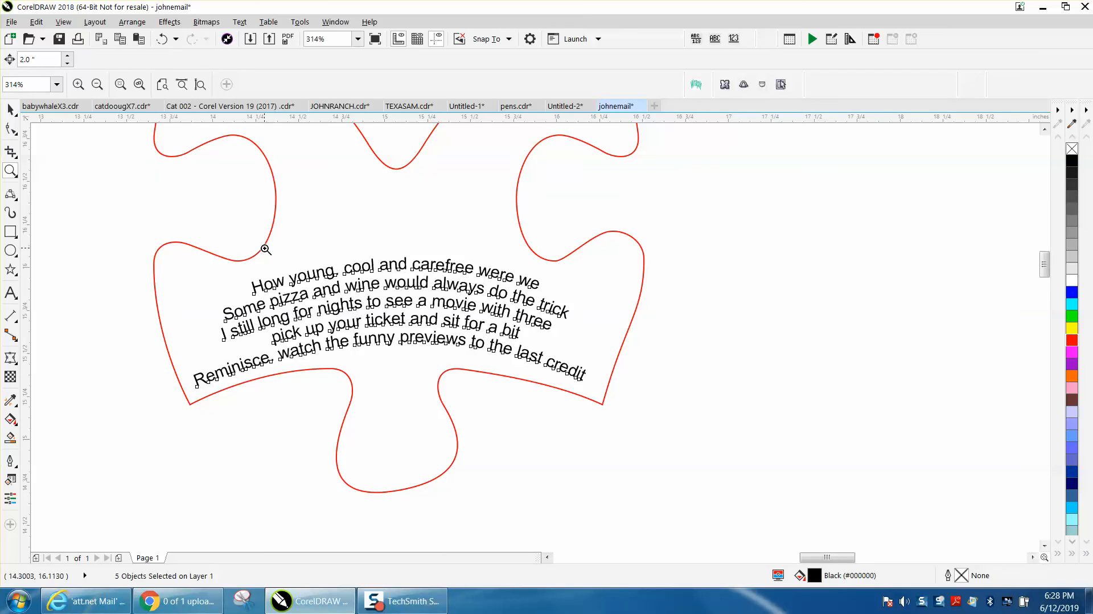
{"action": "left_click", "coordinate": [10, 109]}
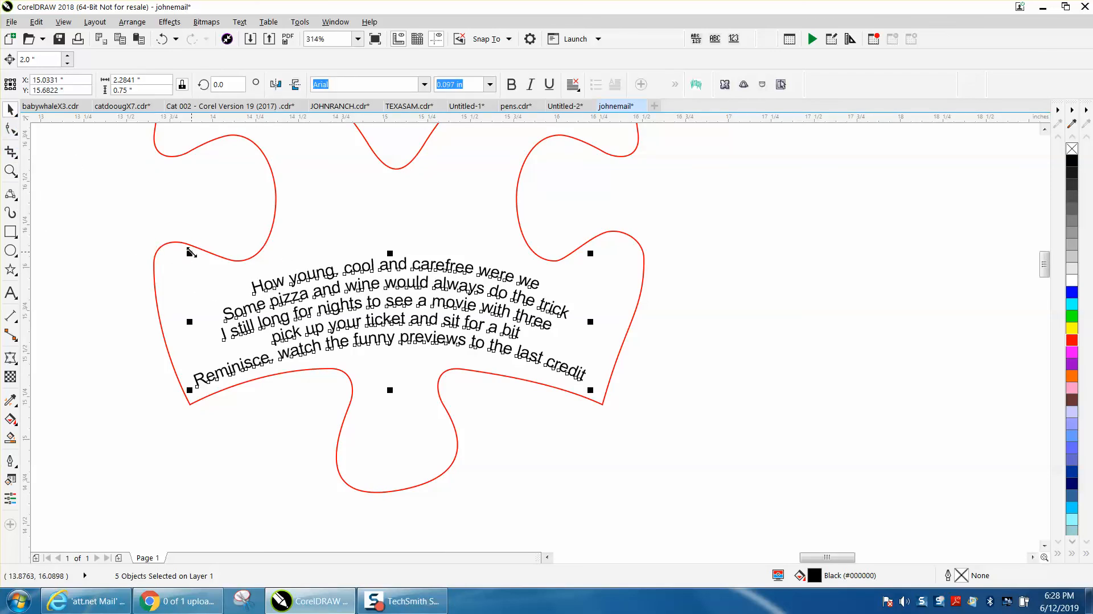
{"action": "left_click_drag", "start_coordinate": [192, 260], "coordinate": [178, 247]}
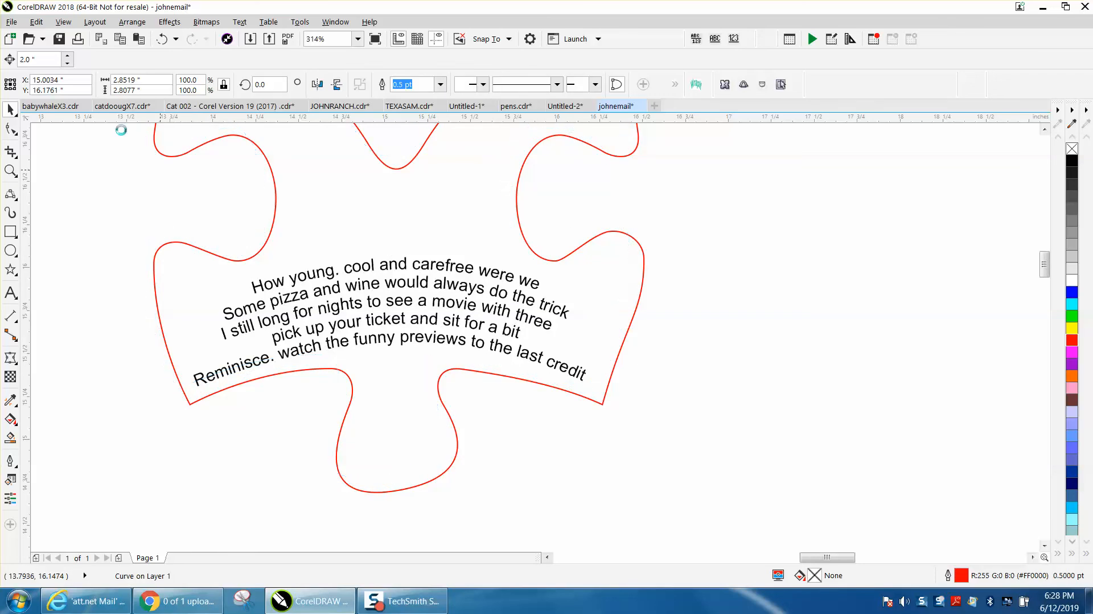
{"action": "left_click", "coordinate": [162, 39]}
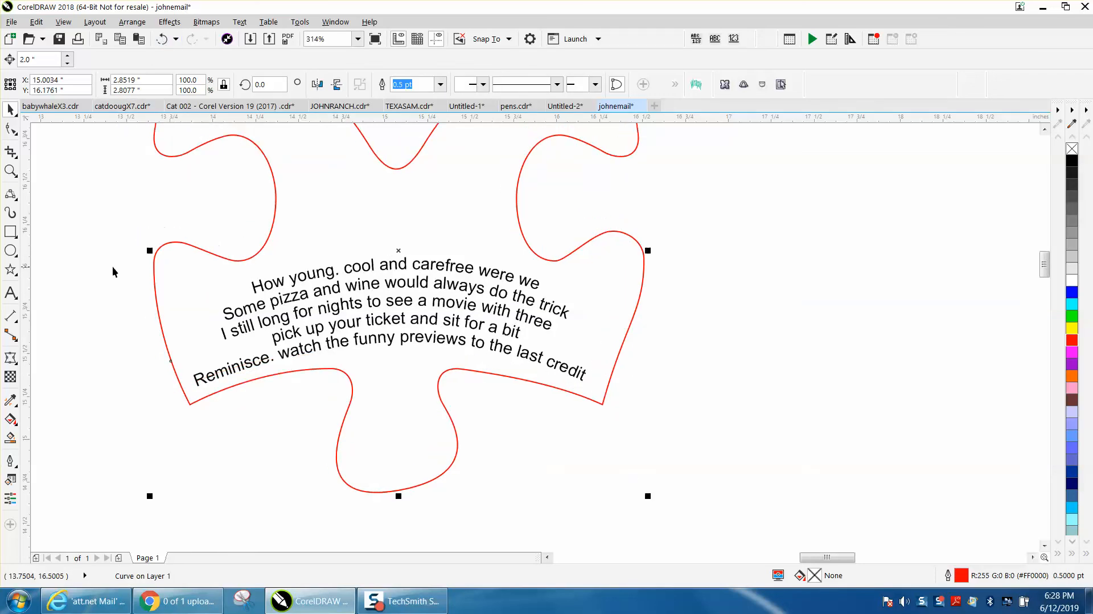
{"action": "left_click", "coordinate": [280, 289]}
{"action": "left_click_drag", "start_coordinate": [182, 240], "coordinate": [617, 437]}
{"action": "left_click_drag", "start_coordinate": [590, 256], "coordinate": [607, 251]}
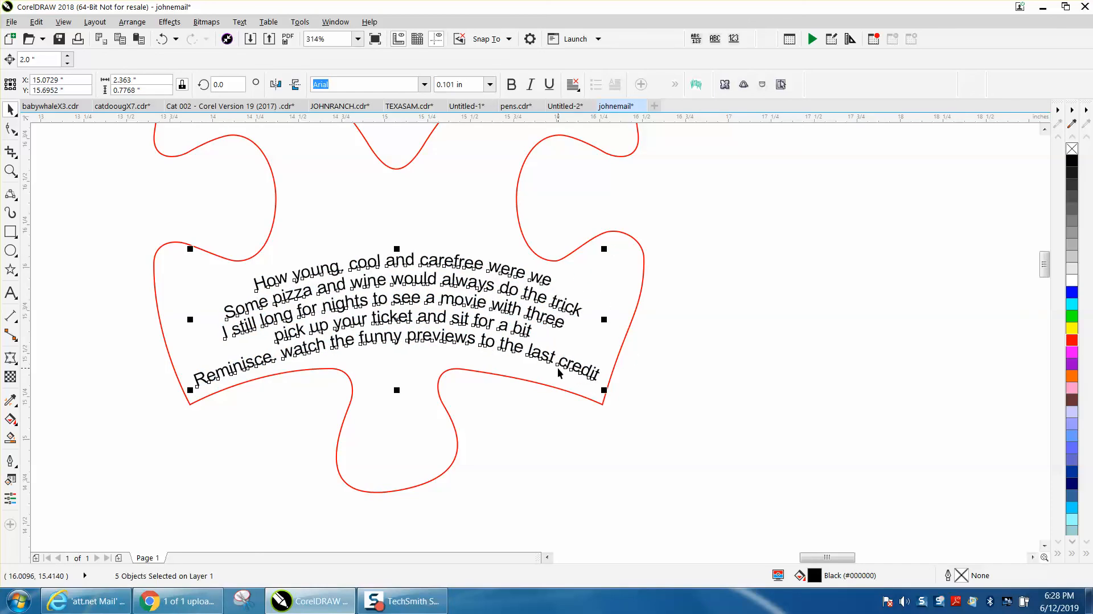
{"action": "left_click", "coordinate": [659, 368]}
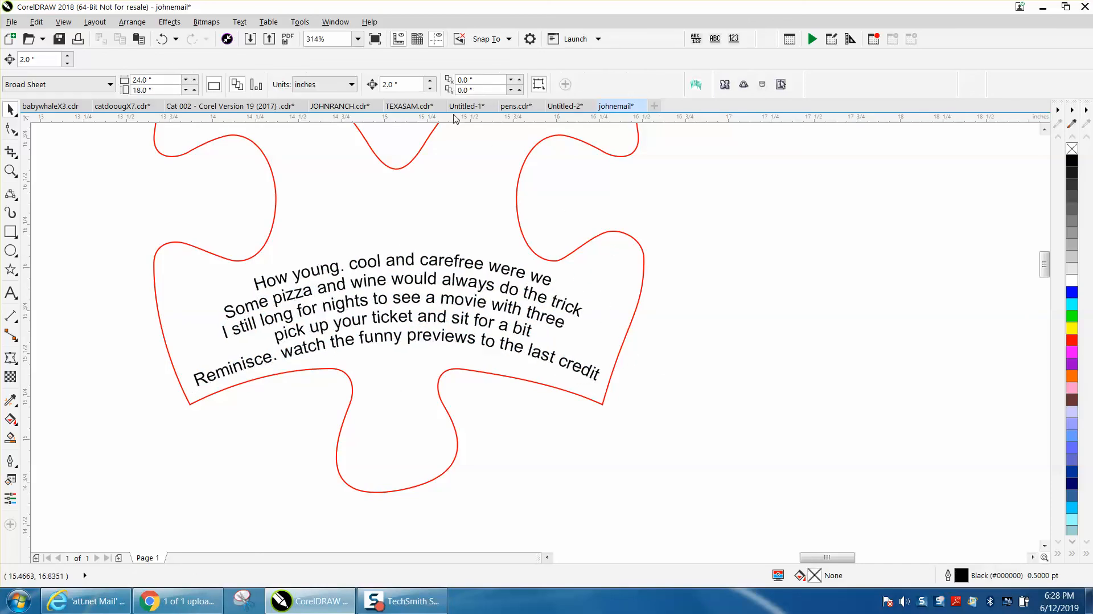
Set the nudge distance to 0.001 in and nudge the five curved text lines about 0.003 in left
{"action": "left_click", "coordinate": [407, 85]}
{"action": "type", "text": ".0"}
{"action": "left_click_drag", "start_coordinate": [189, 309], "coordinate": [652, 432]}
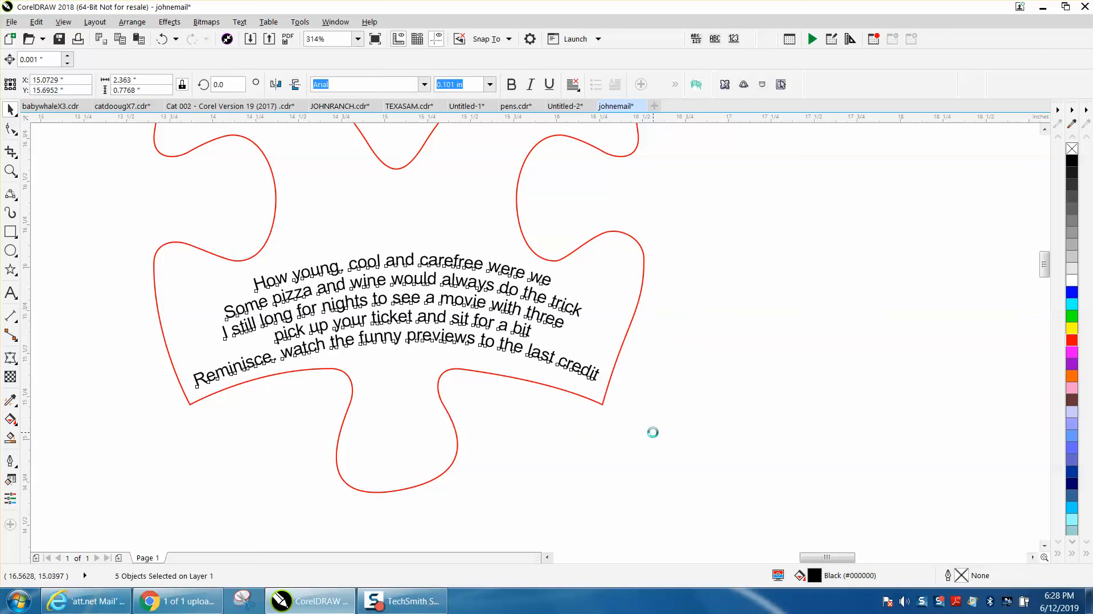
Rotate the five curved text lines together about 1.6 degrees clockwise to level them inside the puzzle piece
{"action": "left_click", "coordinate": [583, 258]}
{"action": "left_click_drag", "start_coordinate": [606, 246], "coordinate": [611, 250]}
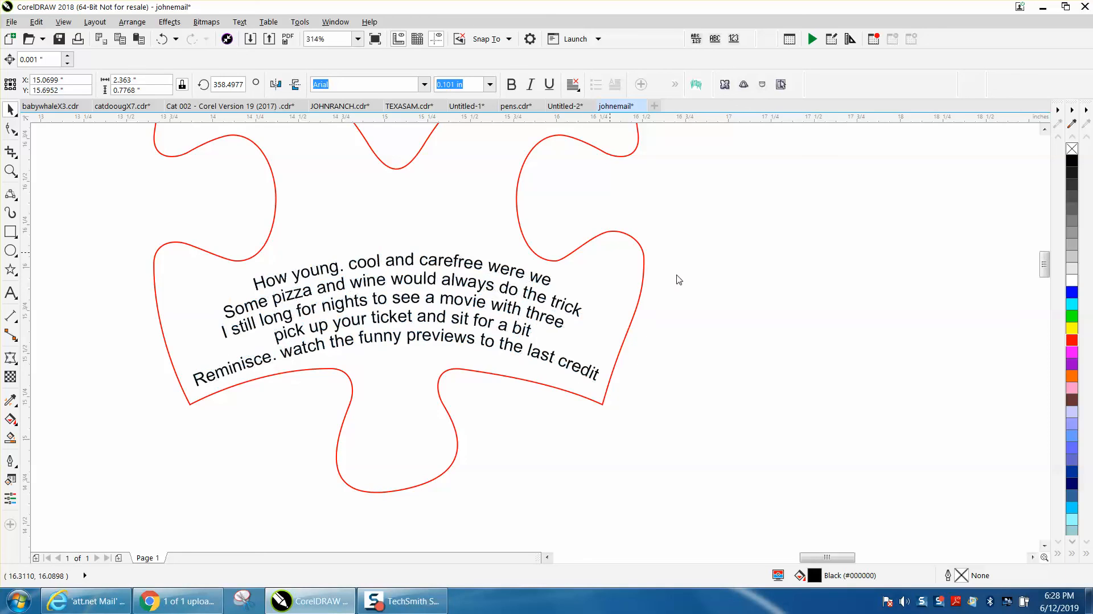
{"action": "left_click", "coordinate": [703, 321]}
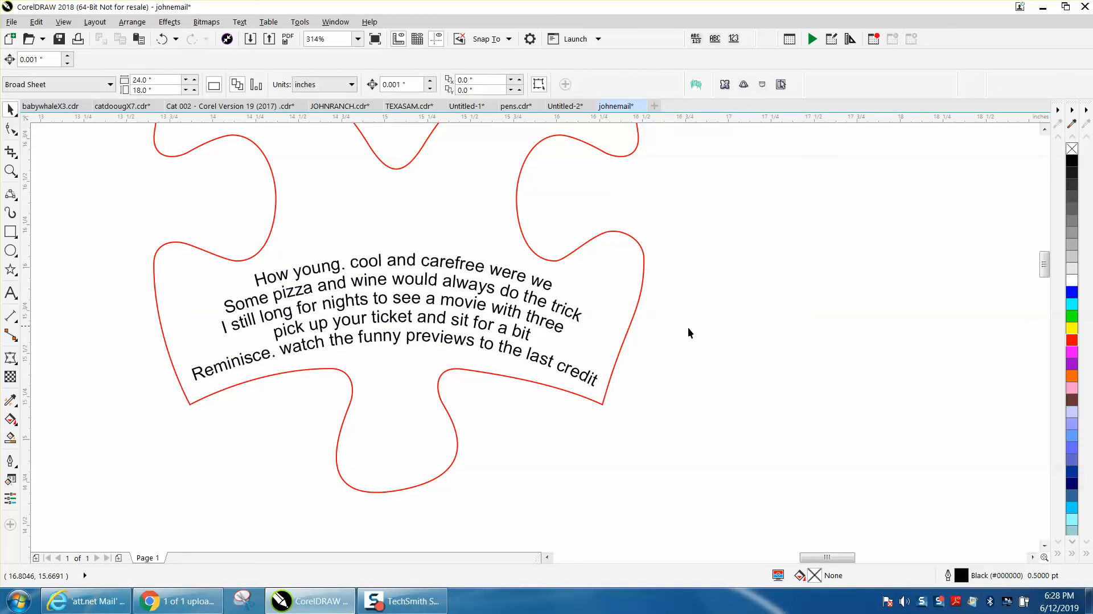
Make the "How young, cool and carefree were we" line bold
{"action": "left_click", "coordinate": [522, 282]}
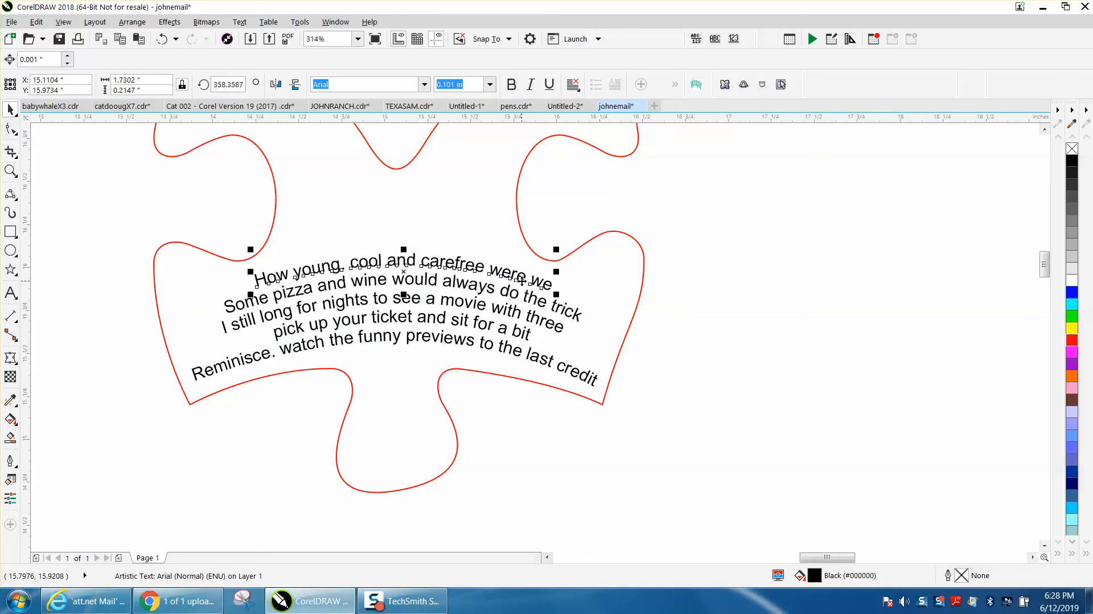
{"action": "left_click", "coordinate": [512, 85]}
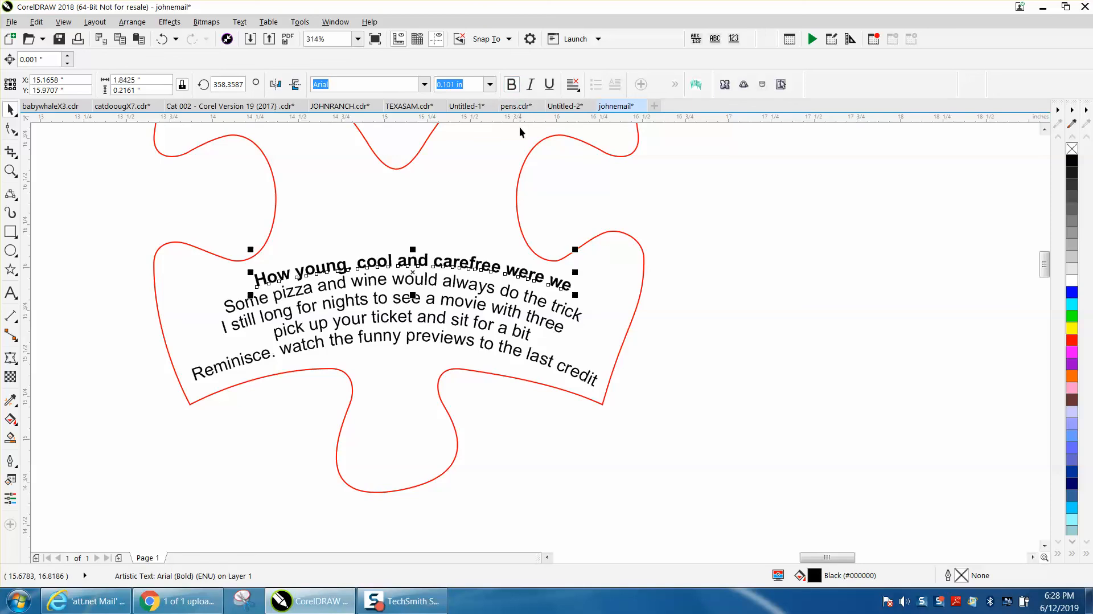